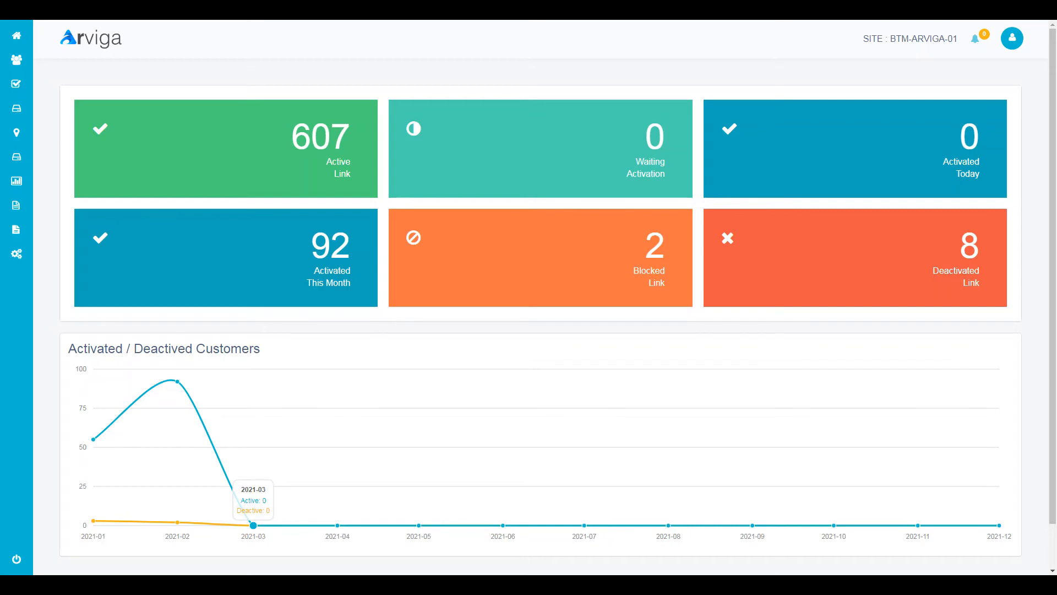
- Check the notification bell for waiting activation requests
mouse_move(119, 130)
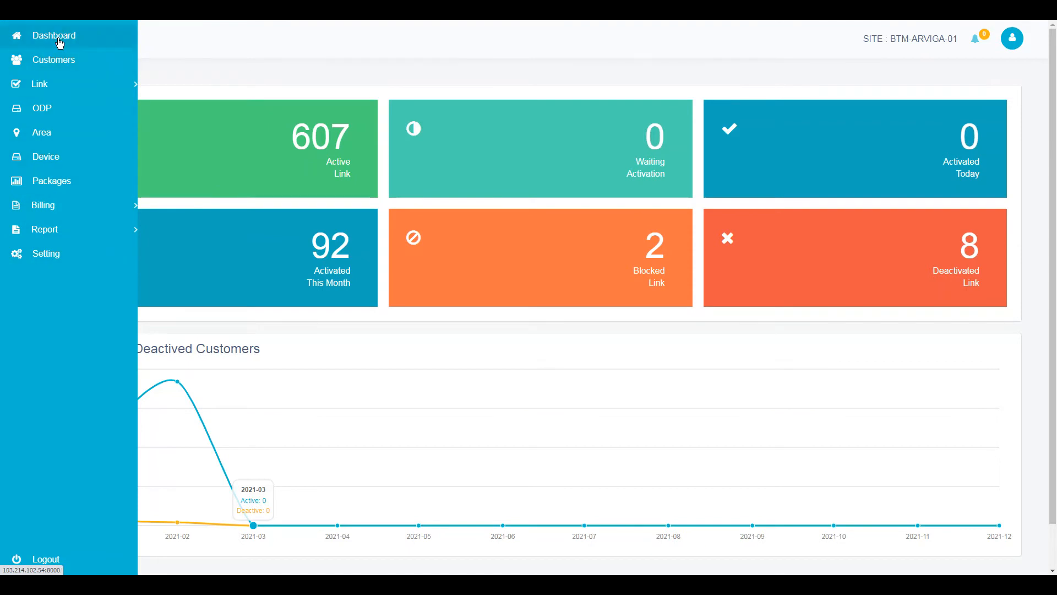
mouse_move(56, 212)
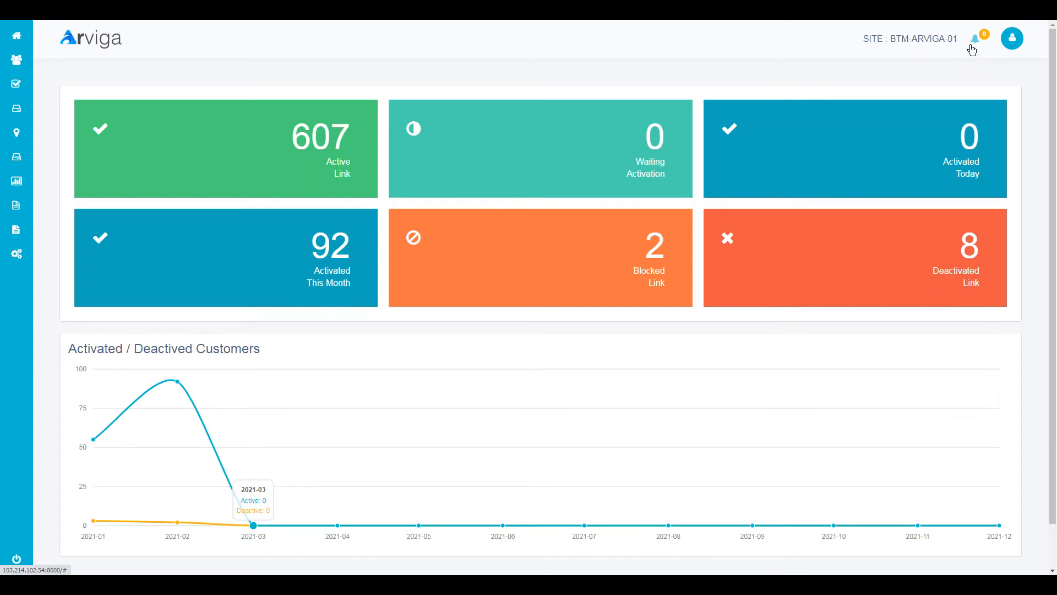
click(973, 48)
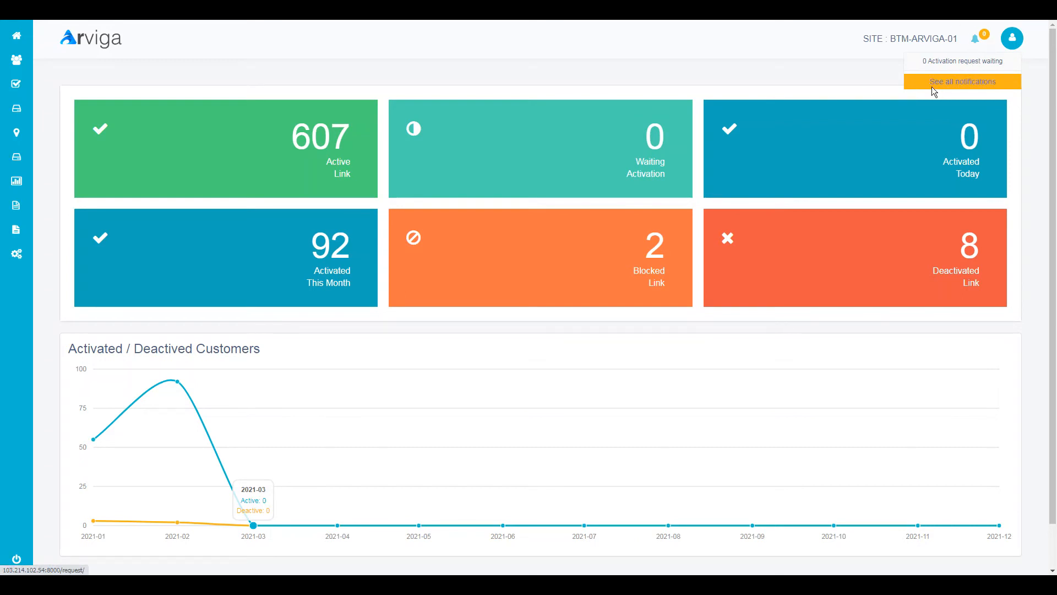
- From Customers, open Link Management and show the actions for the first link
mouse_move(22, 82)
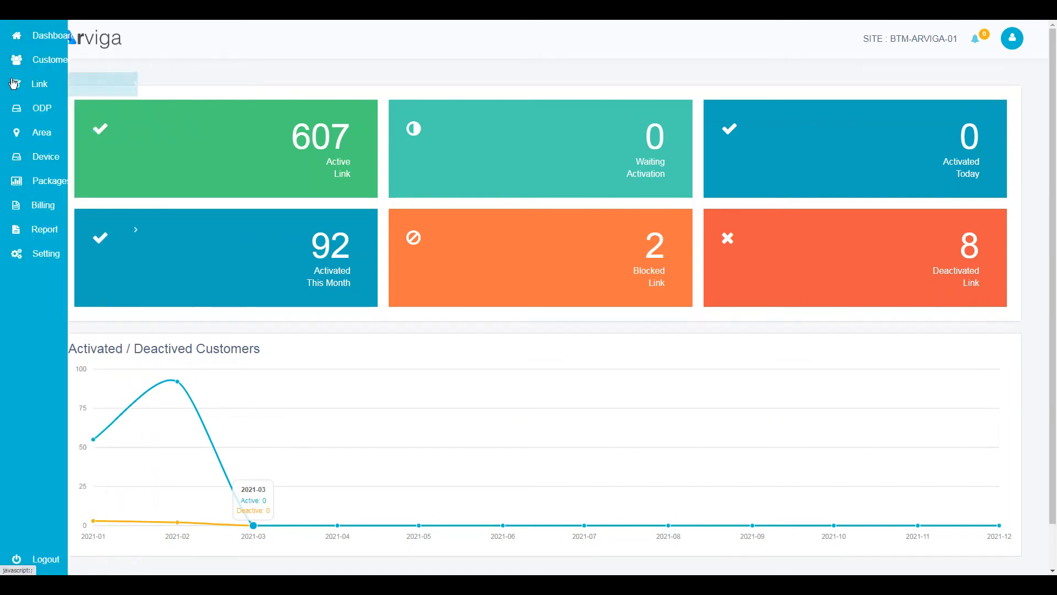
mouse_move(64, 59)
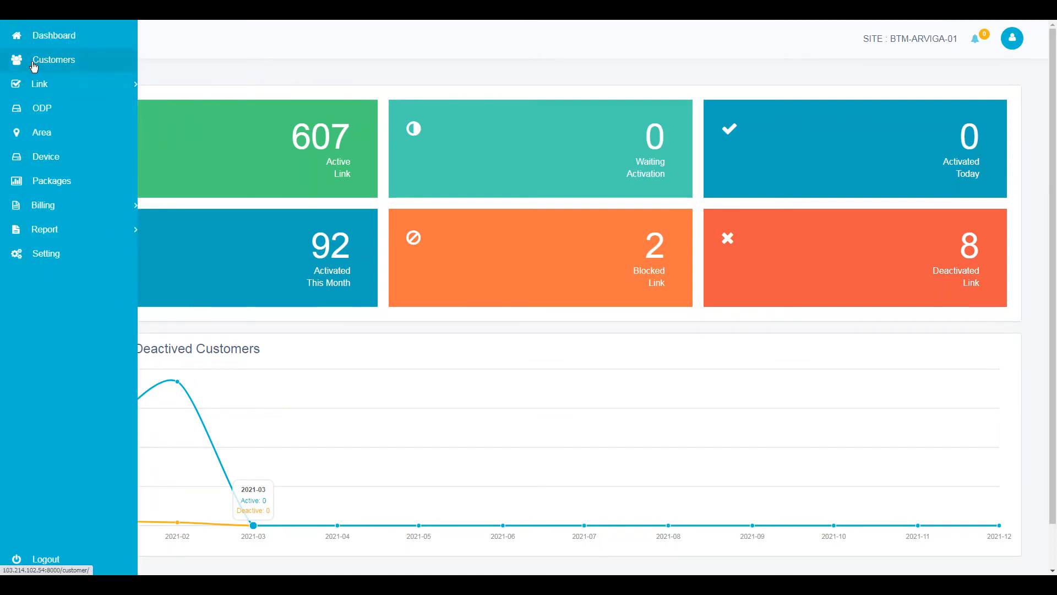
click(76, 60)
mouse_move(80, 86)
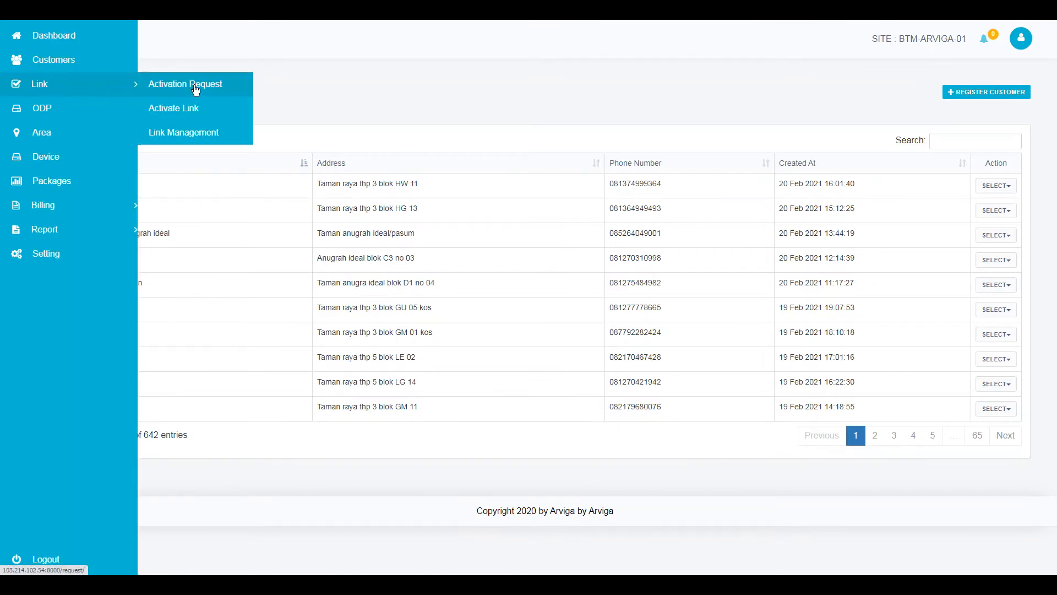
click(208, 132)
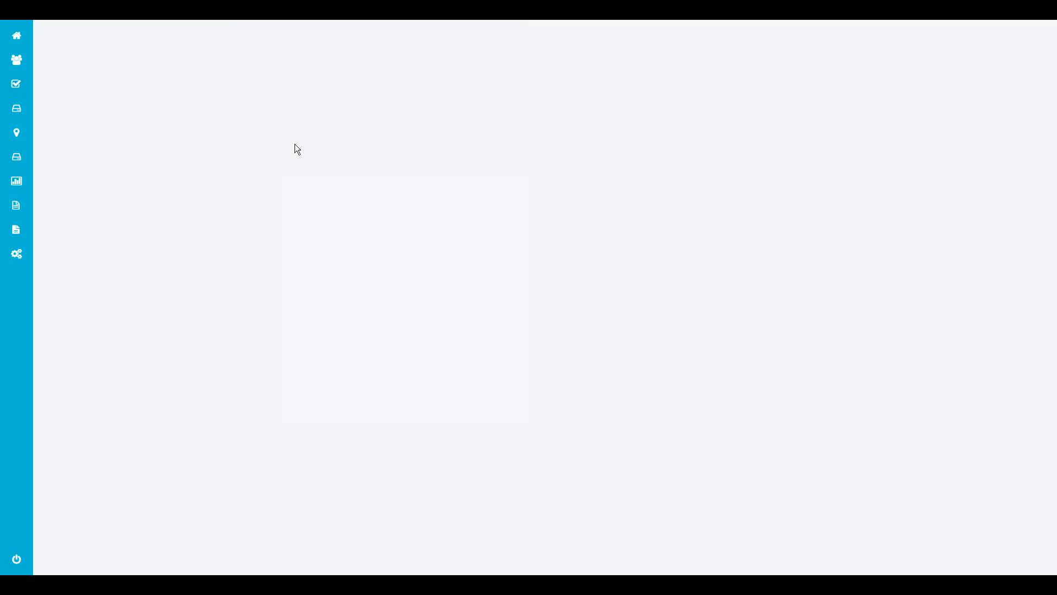
click(976, 237)
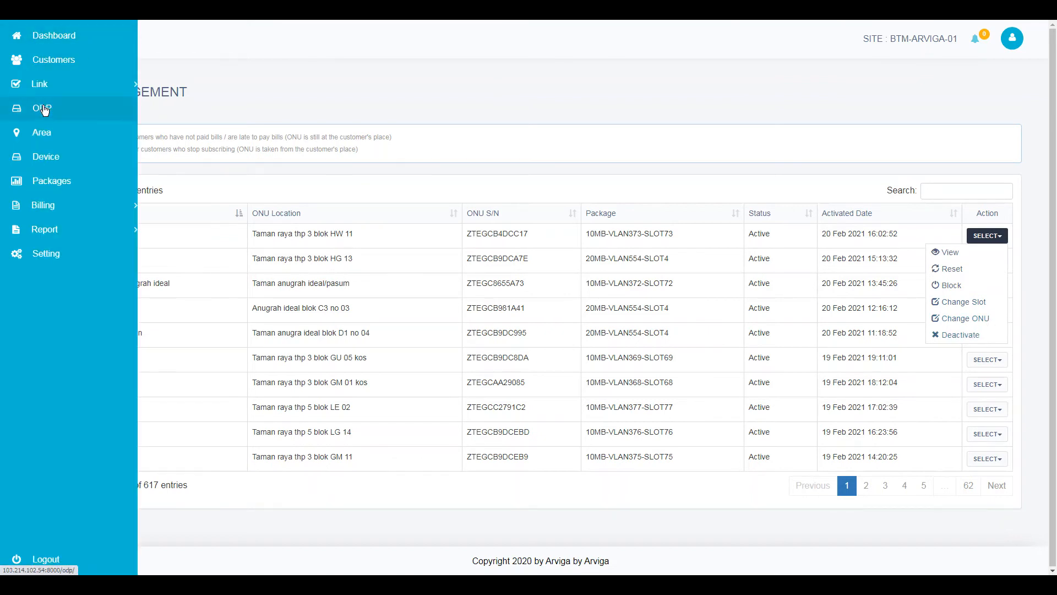
- Open the ODP list and page through it: pages 2, 3, 5, the last page, 12 and 11
click(59, 107)
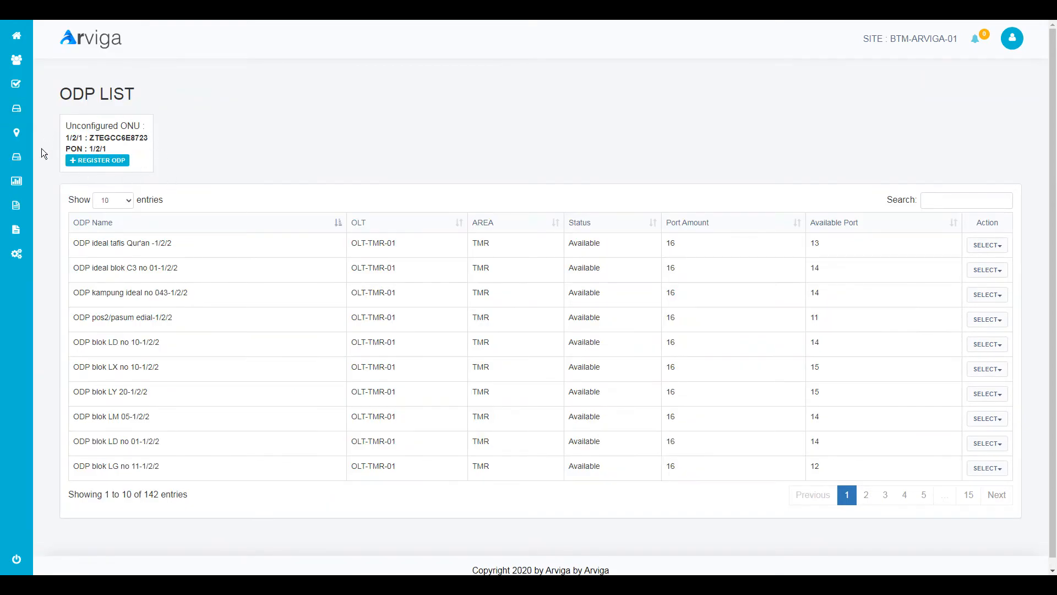
drag(74, 248, 136, 268)
click(138, 268)
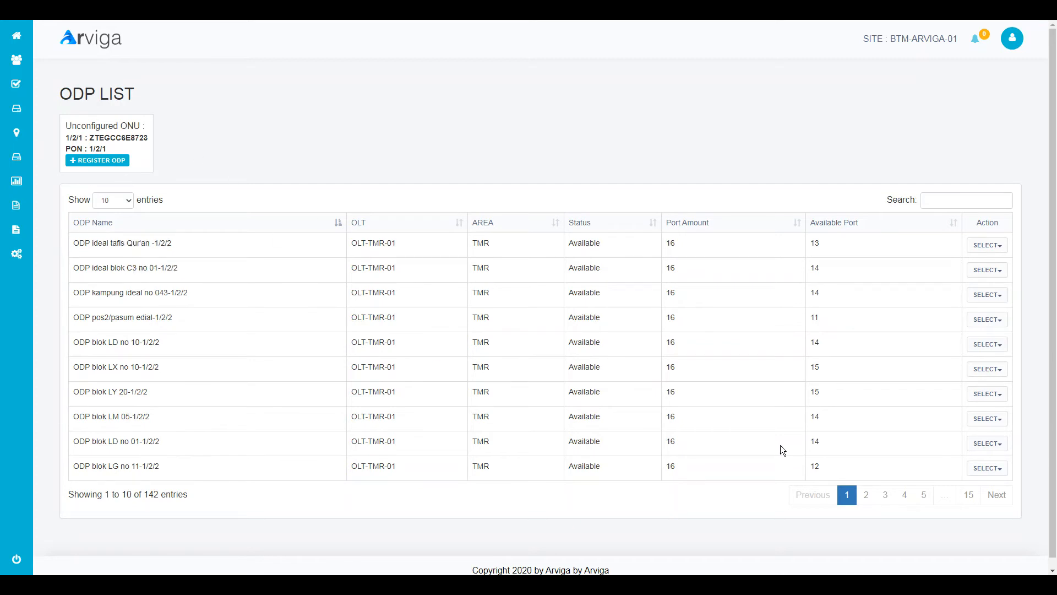
click(865, 497)
click(886, 496)
click(924, 497)
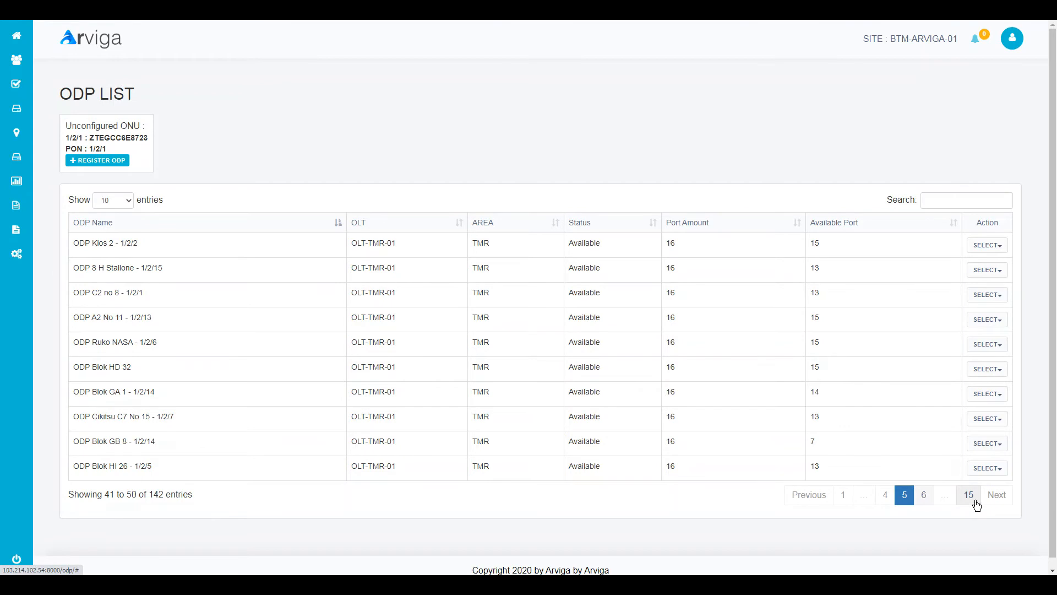
click(970, 498)
click(905, 296)
click(872, 495)
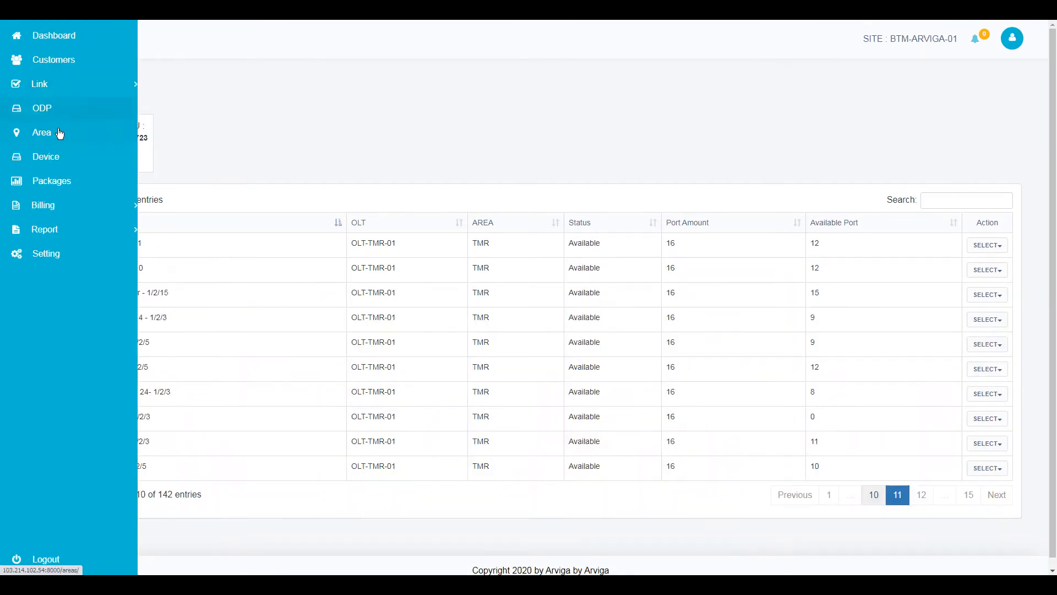
- View the Area list, then the internet Package list
click(55, 132)
mouse_move(66, 149)
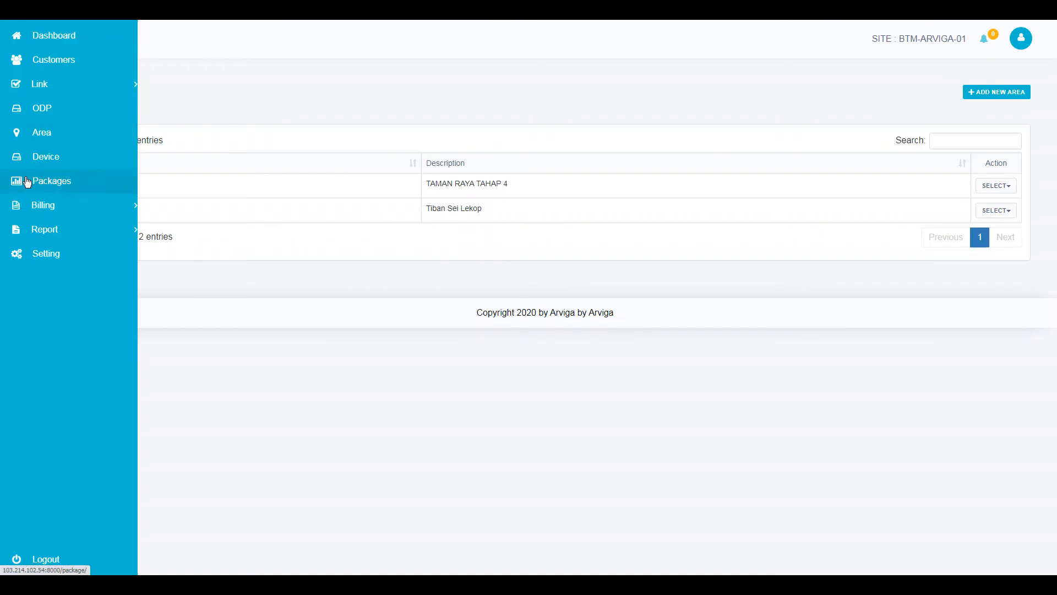
click(61, 190)
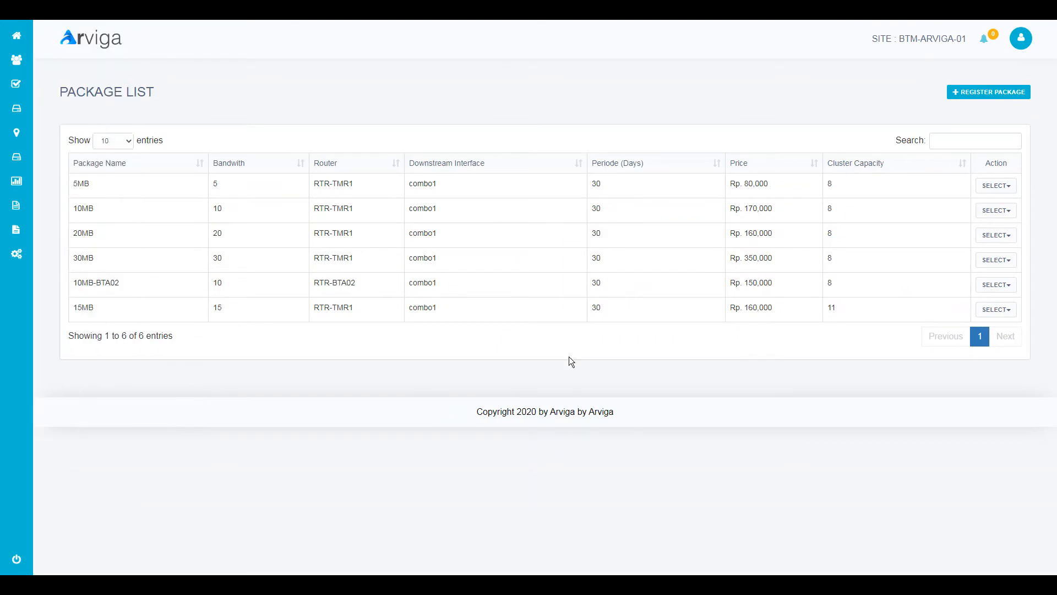
- Manage the 10MB package and scroll down to its Cluster Slot table of 77 entries
click(997, 211)
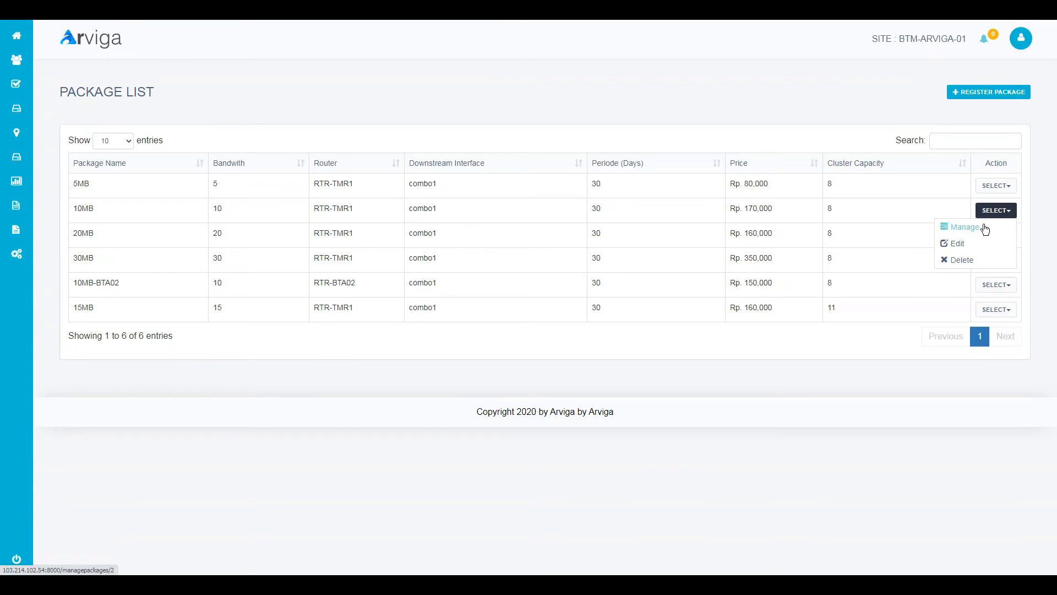
click(984, 223)
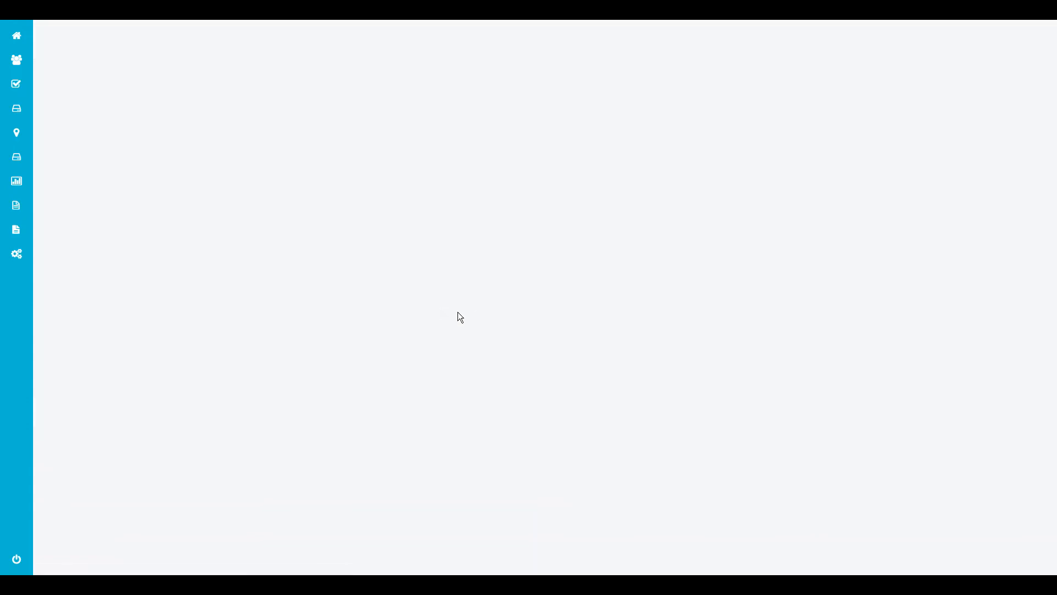
scroll(446, 308, down, 4)
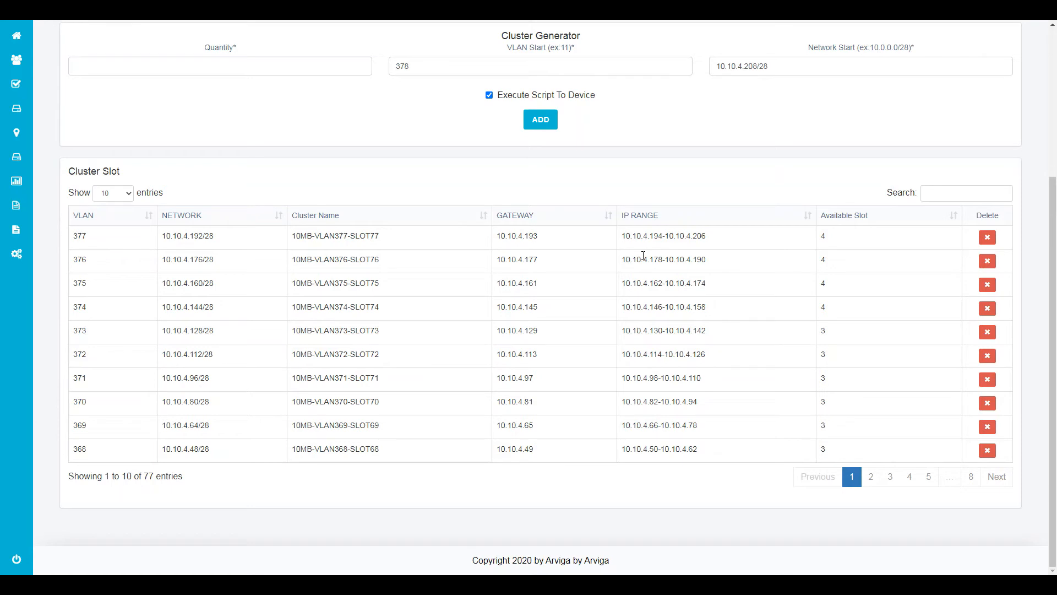
mouse_move(45, 187)
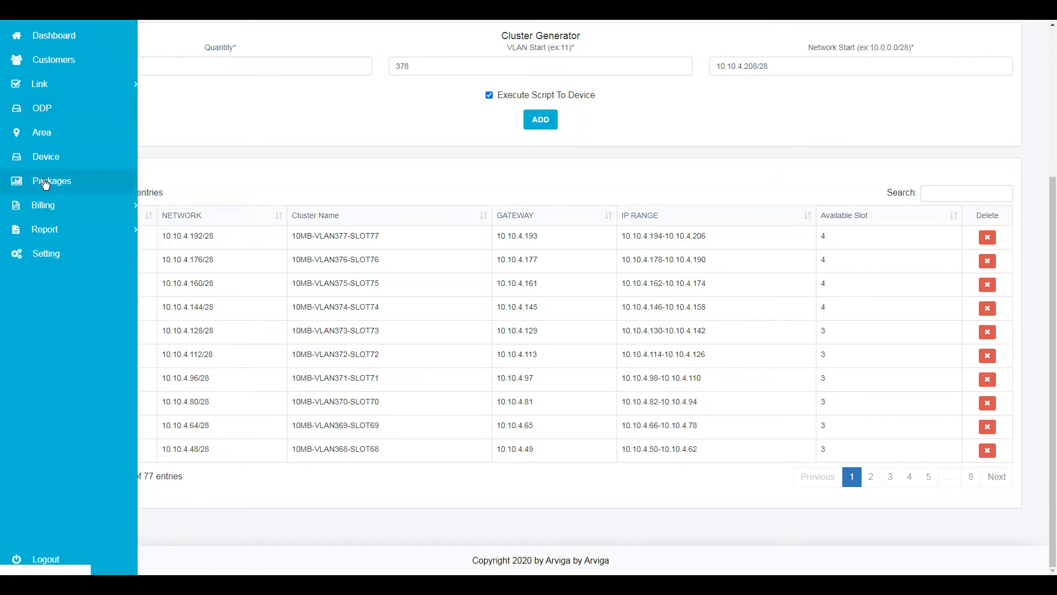
mouse_move(59, 213)
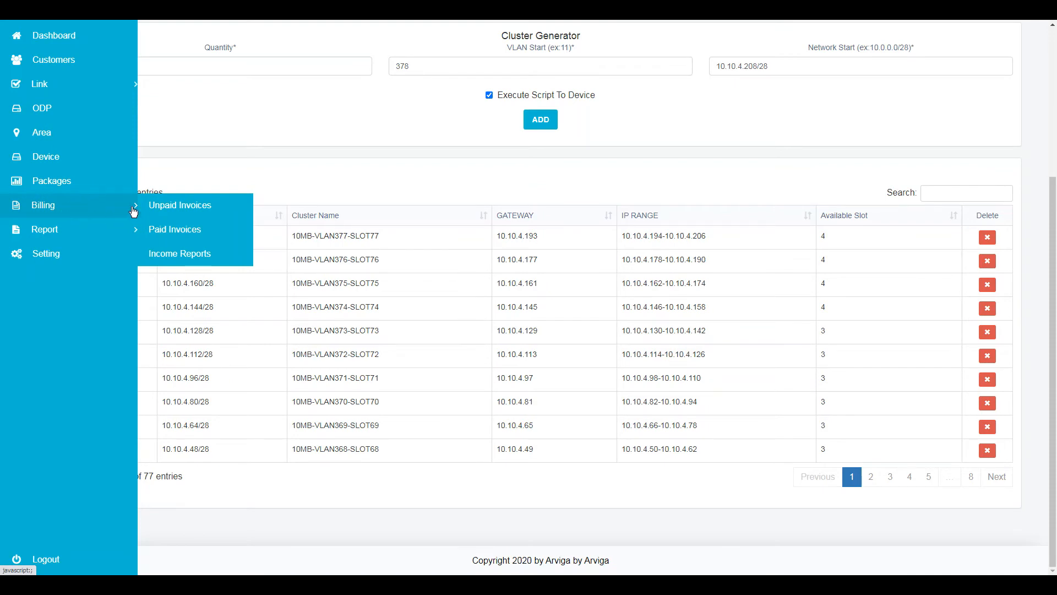
- Open Unpaid Invoices and view the first unpaid invoice in detail
click(163, 208)
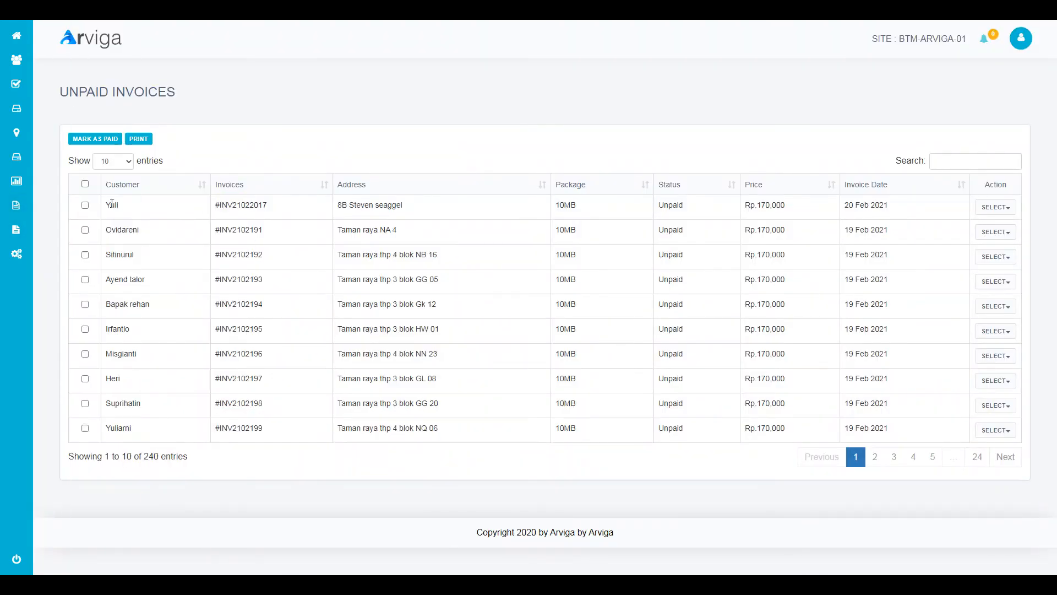
click(995, 208)
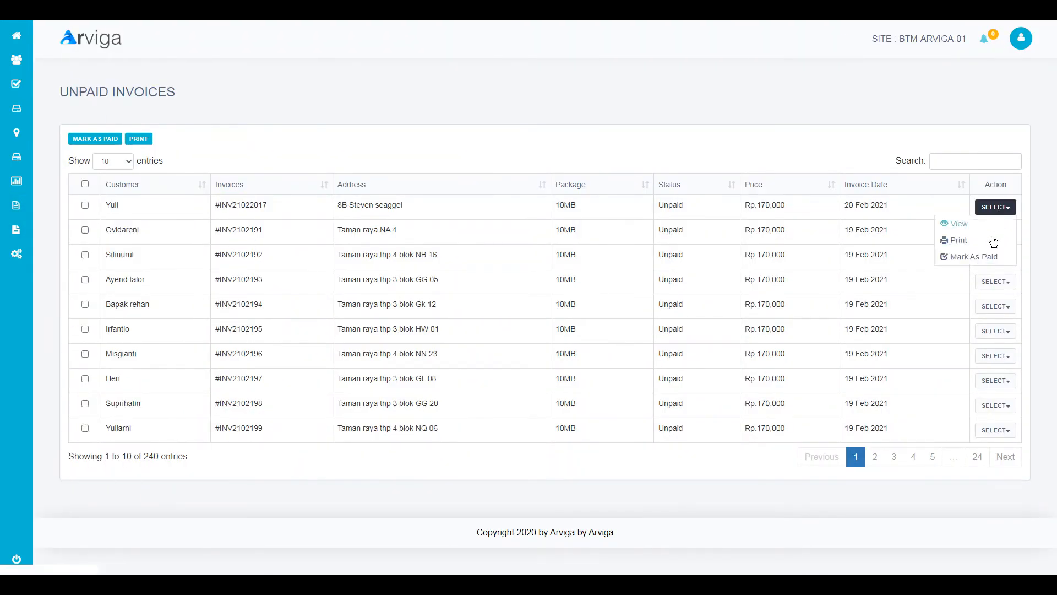
click(985, 225)
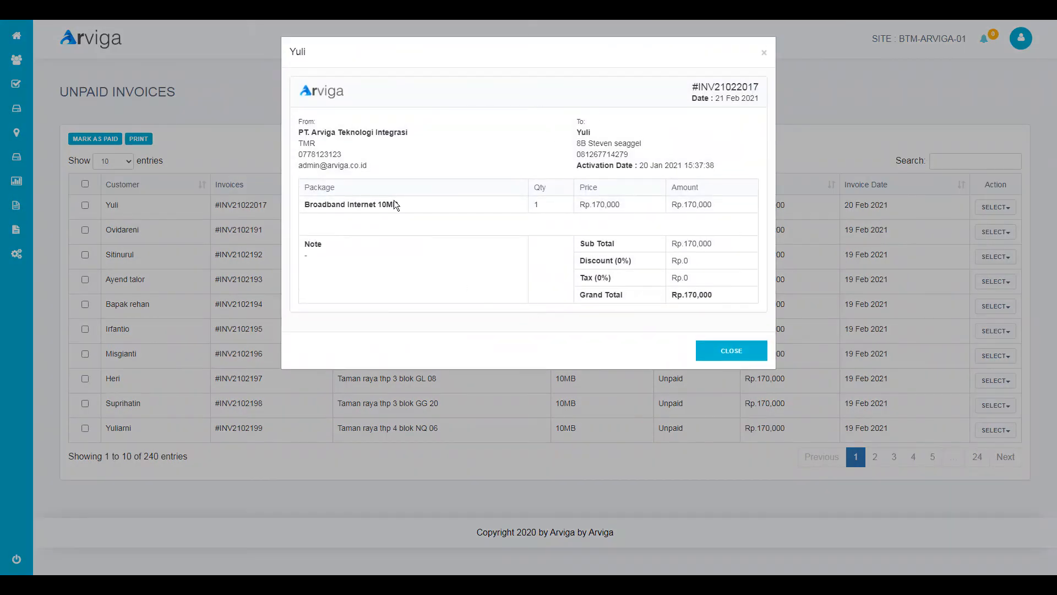
click(726, 352)
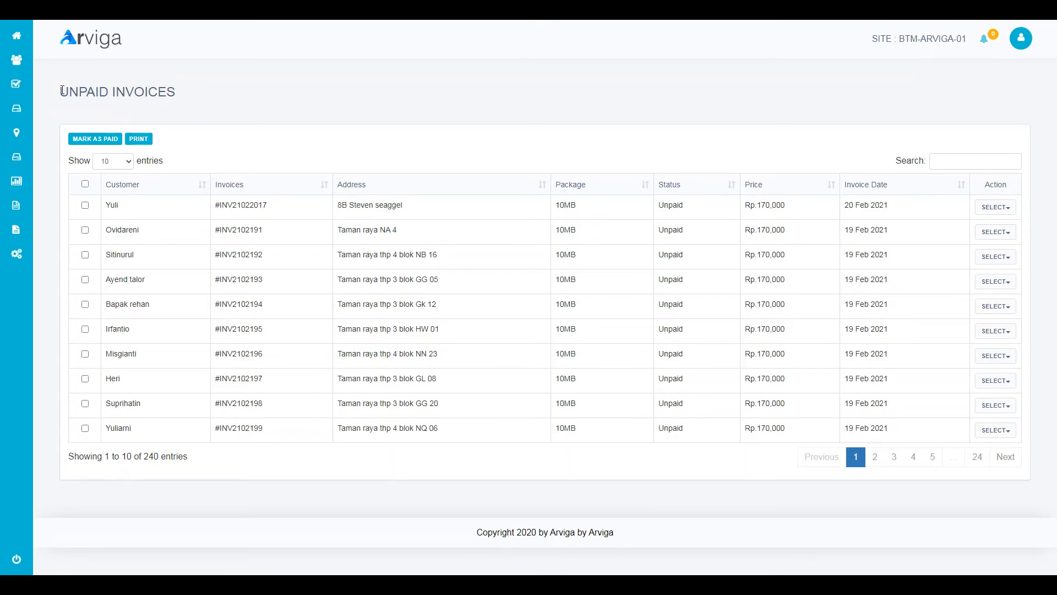
drag(58, 92, 166, 82)
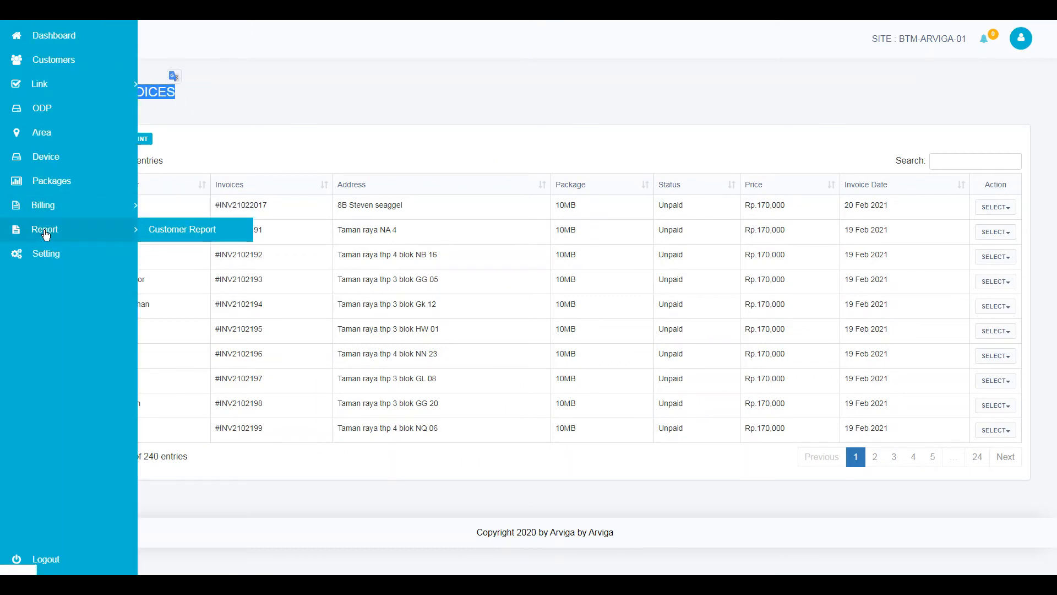
- Open Paid Invoices, view the first paid invoice, then tick every invoice on the page
click(197, 230)
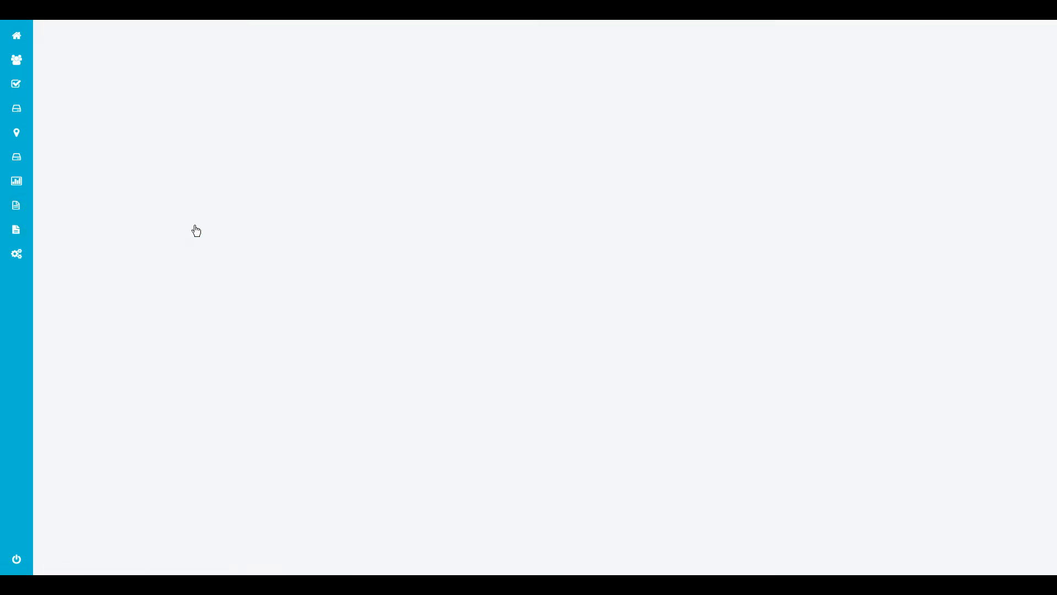
click(993, 207)
click(987, 221)
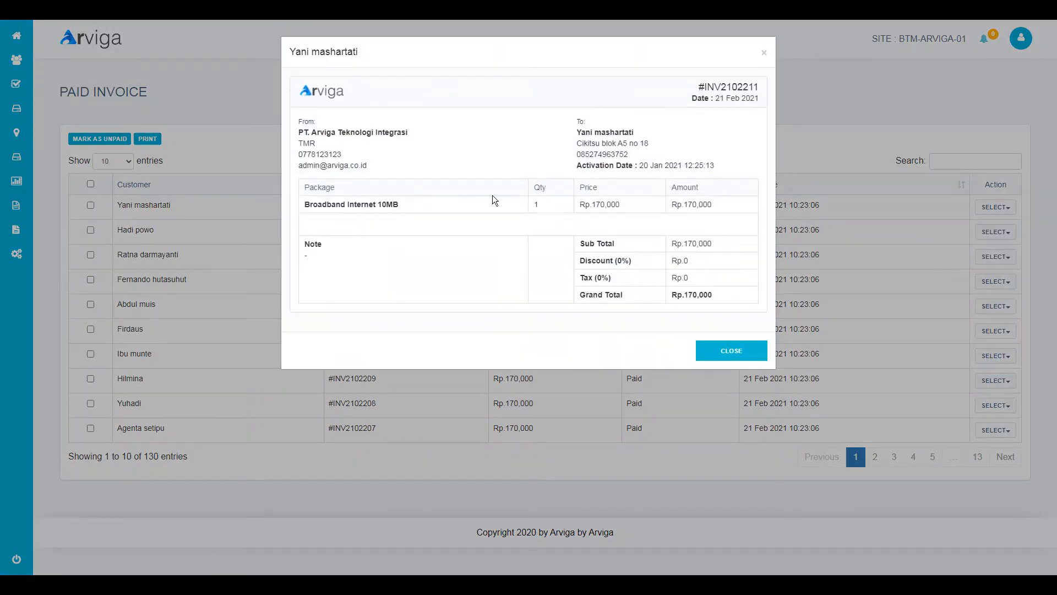
click(698, 345)
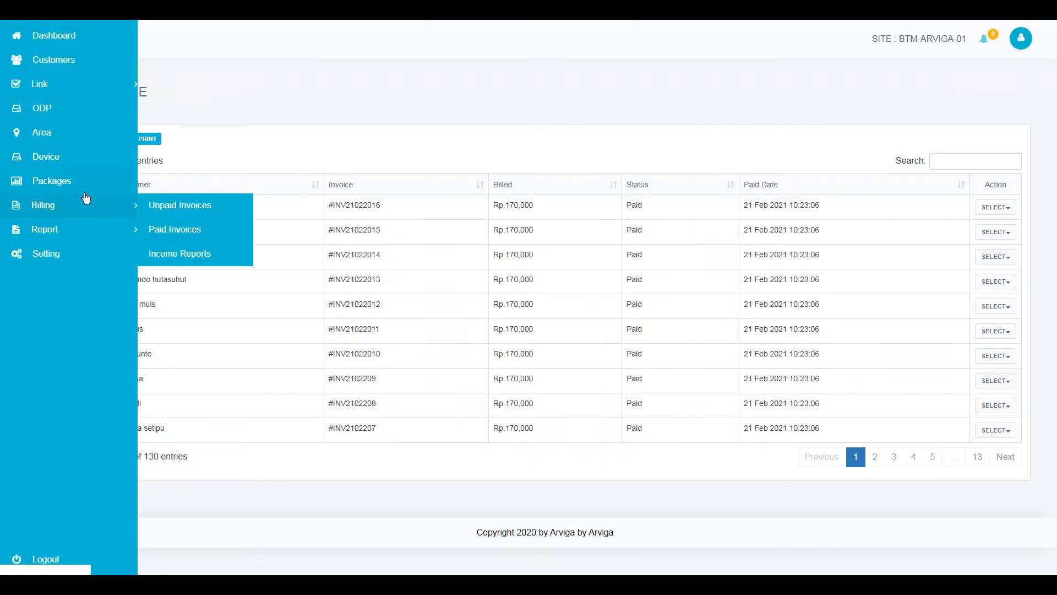
click(91, 183)
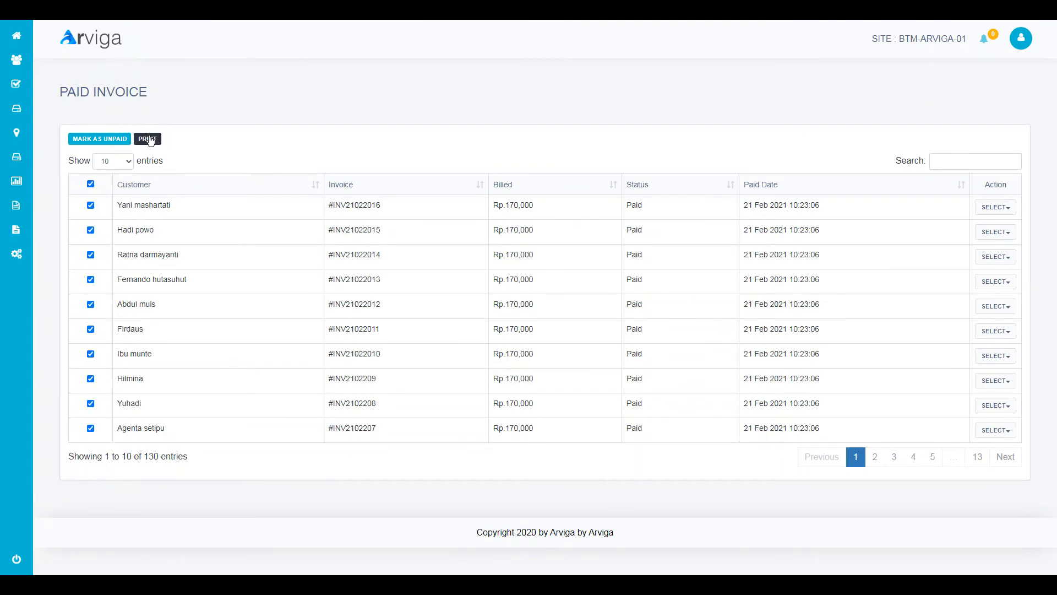
- Open the Billing Income Reports chart of monthly income
mouse_move(42, 209)
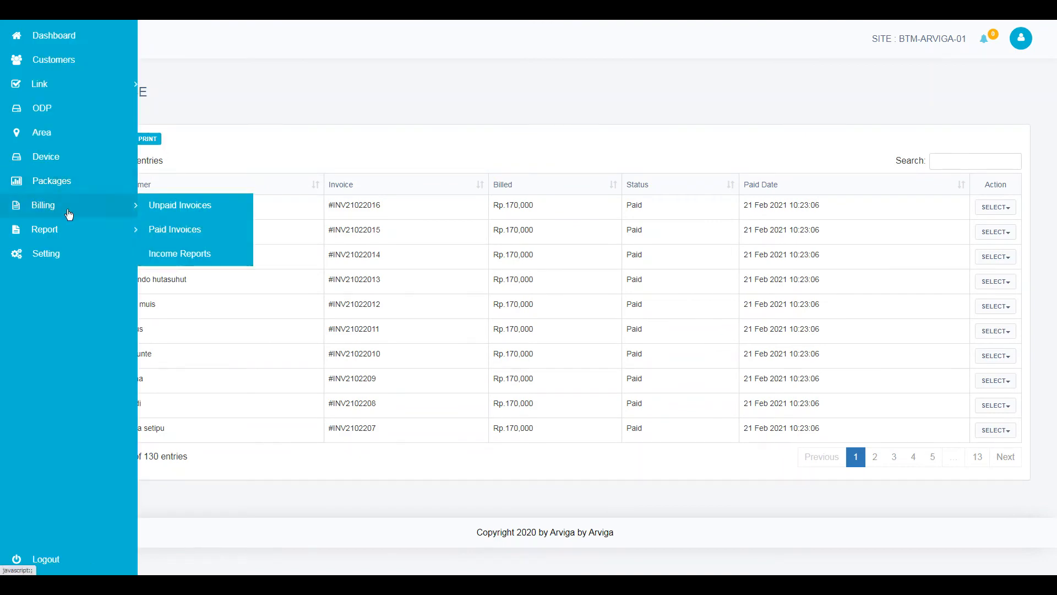
click(171, 257)
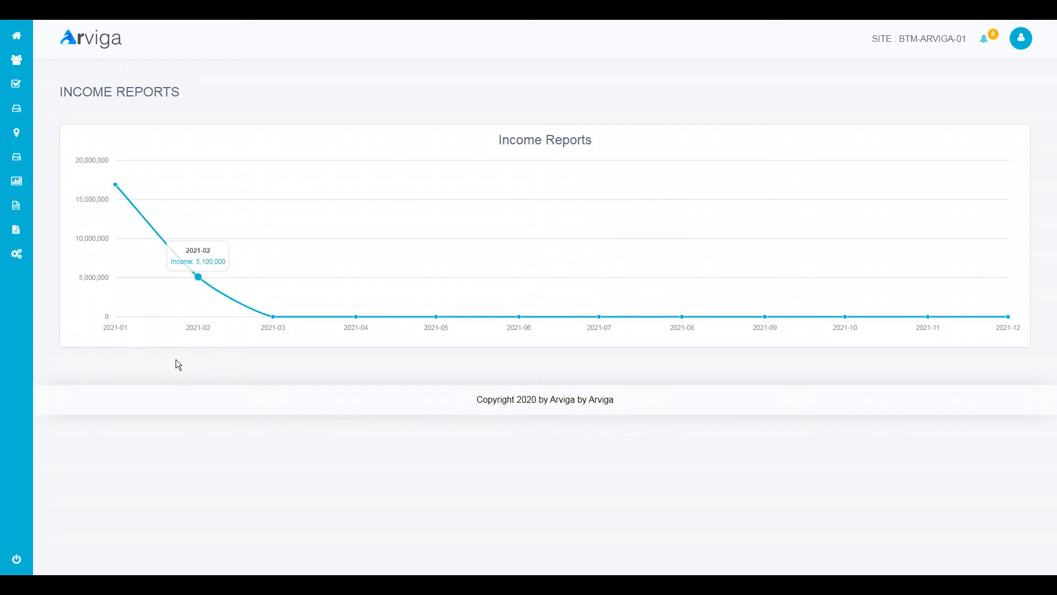
mouse_move(119, 207)
mouse_move(56, 216)
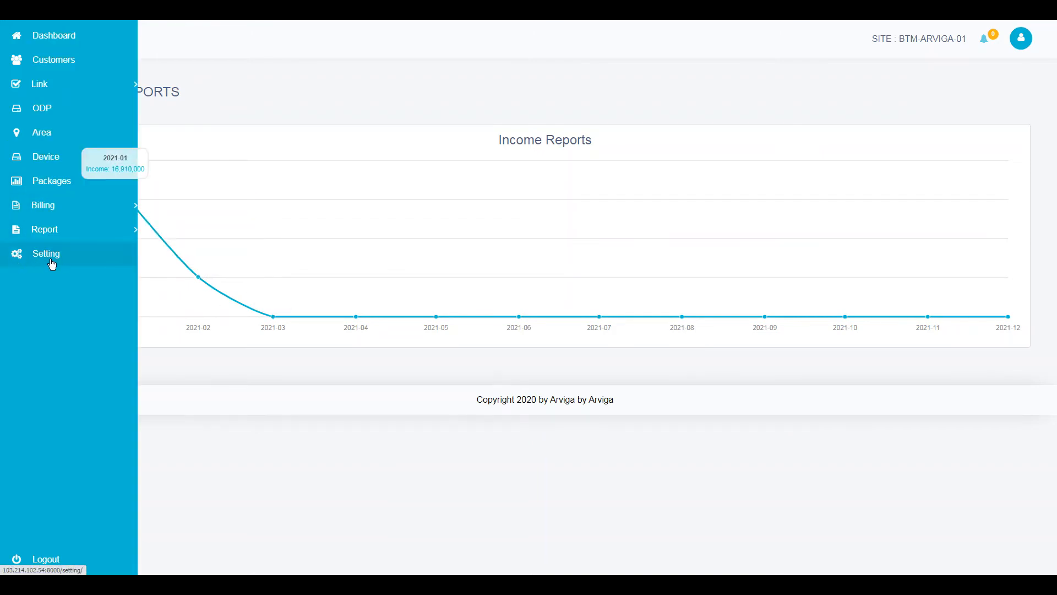
- Go via the dashboard to the ODP list and select unconfigured ONU serial ZTEGCC6E8723
click(27, 37)
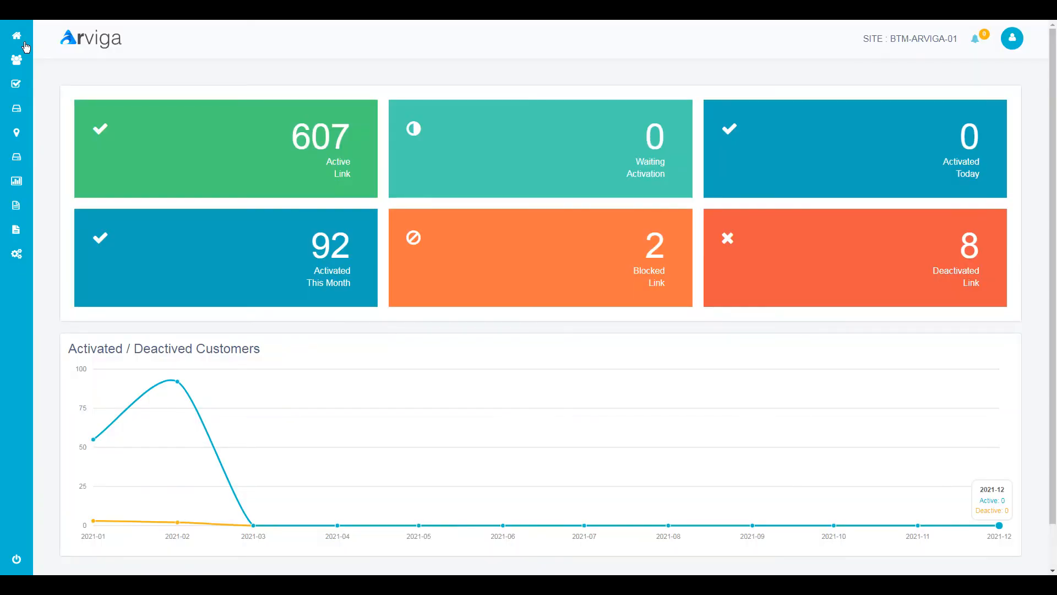
click(28, 118)
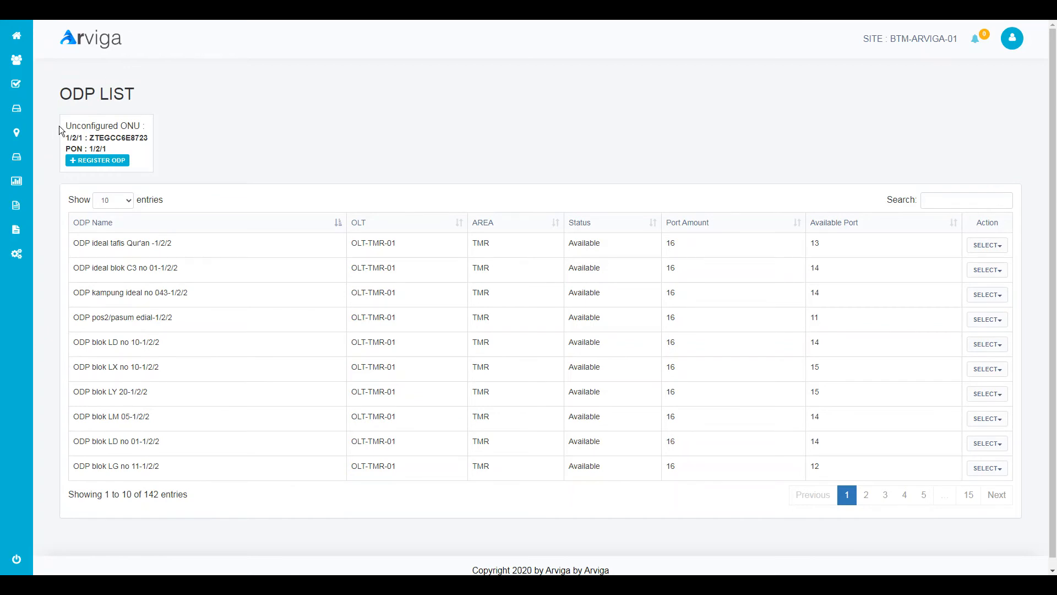
drag(59, 125, 123, 145)
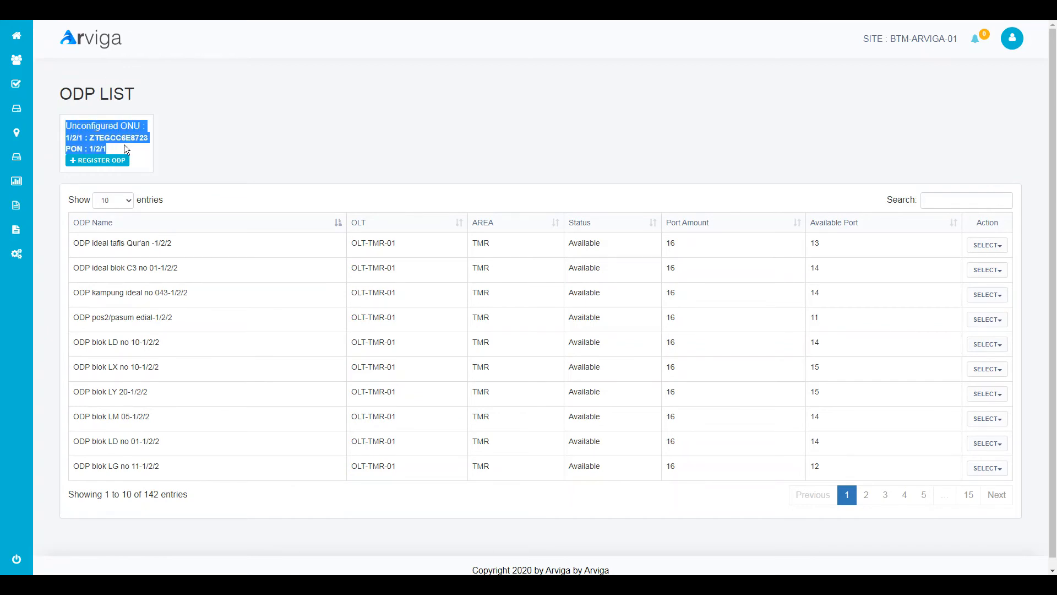
click(173, 147)
drag(91, 138, 138, 138)
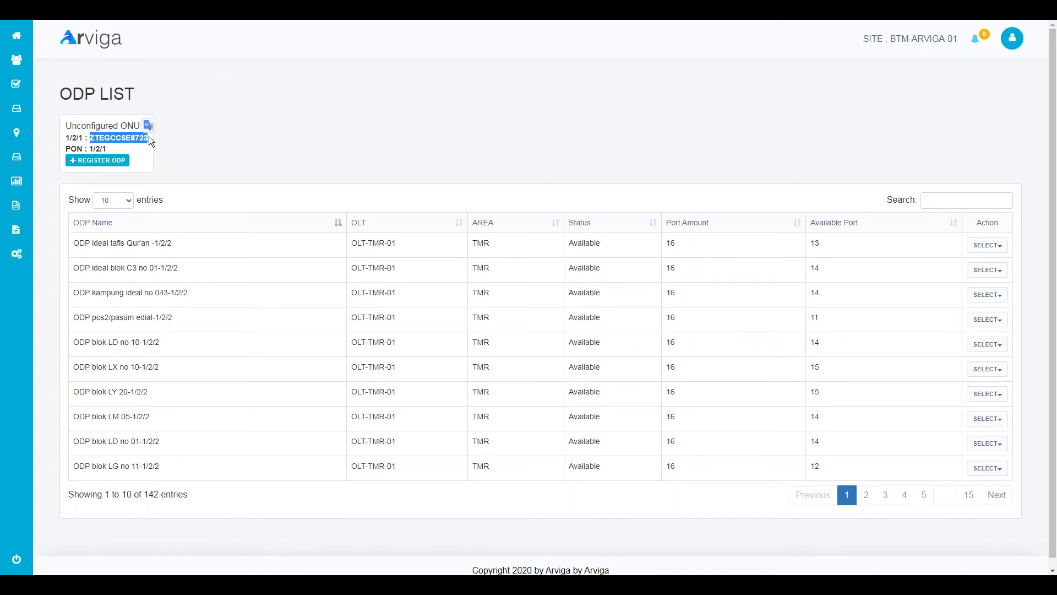
- In the WinBox OLT terminal, run 'show gpon onu uncfg' and select the gpon-onu_1/2/1:1 row
click(191, 136)
key(alt+Tab)
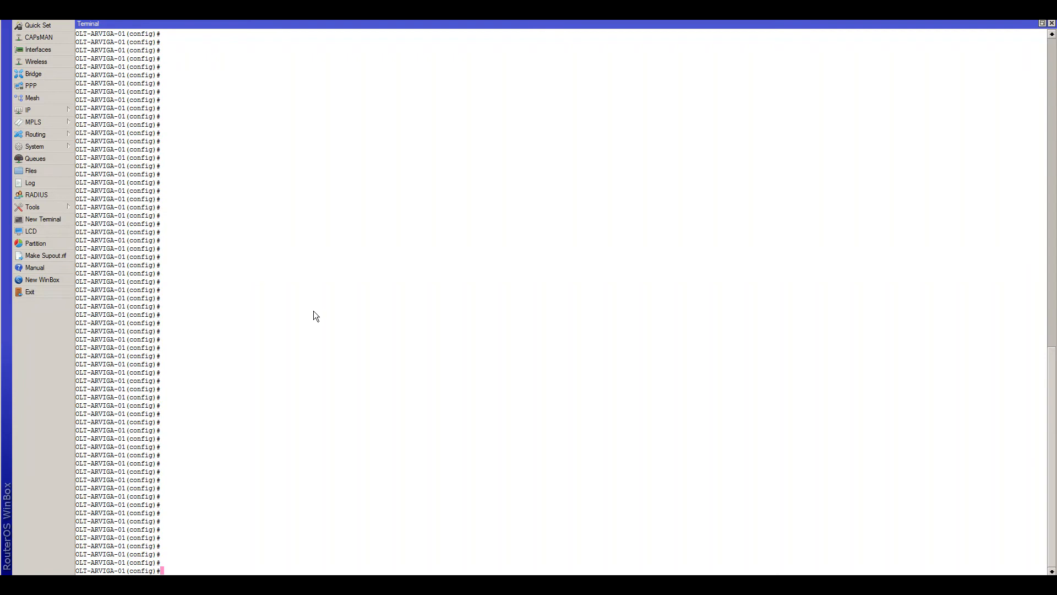
text(show gpon onu unc)
key(Tab)
key(Return)
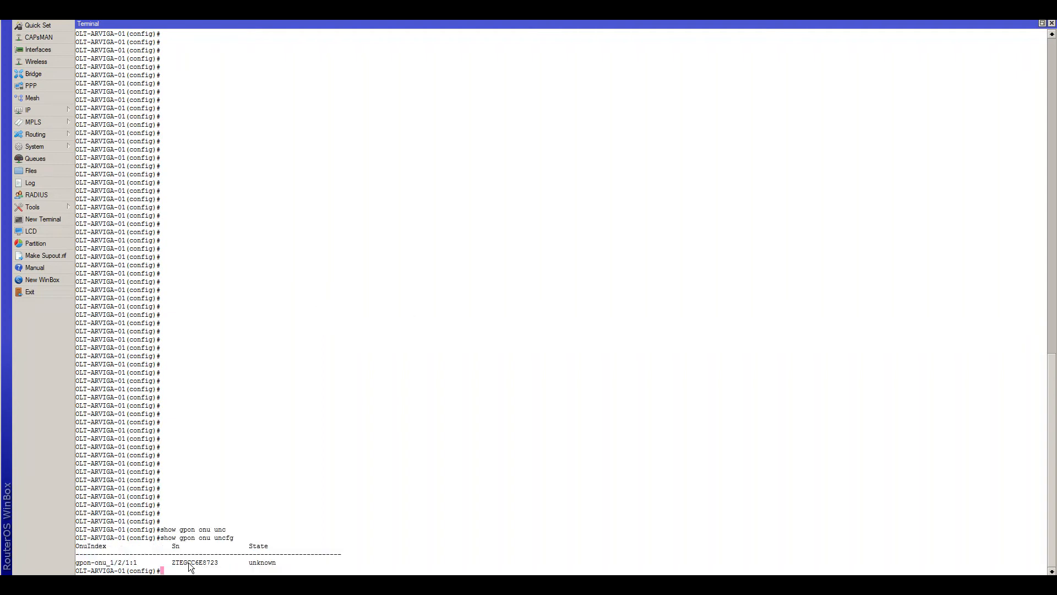
drag(78, 564, 78, 539)
click(103, 550)
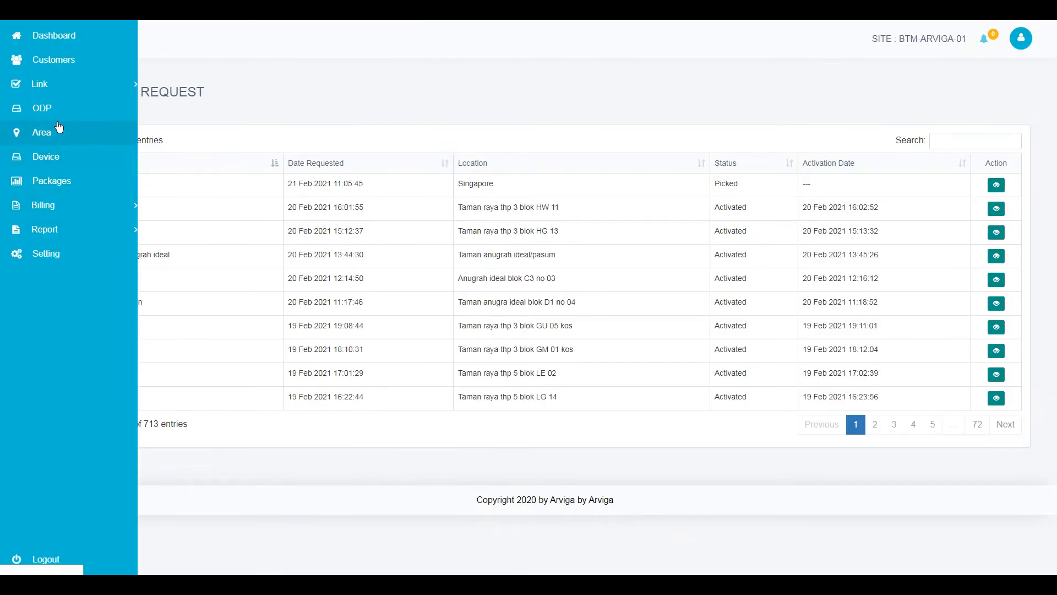
- Compare serial ZTEGCC6E8723 between Arviga's ODP list and the terminal output
click(59, 109)
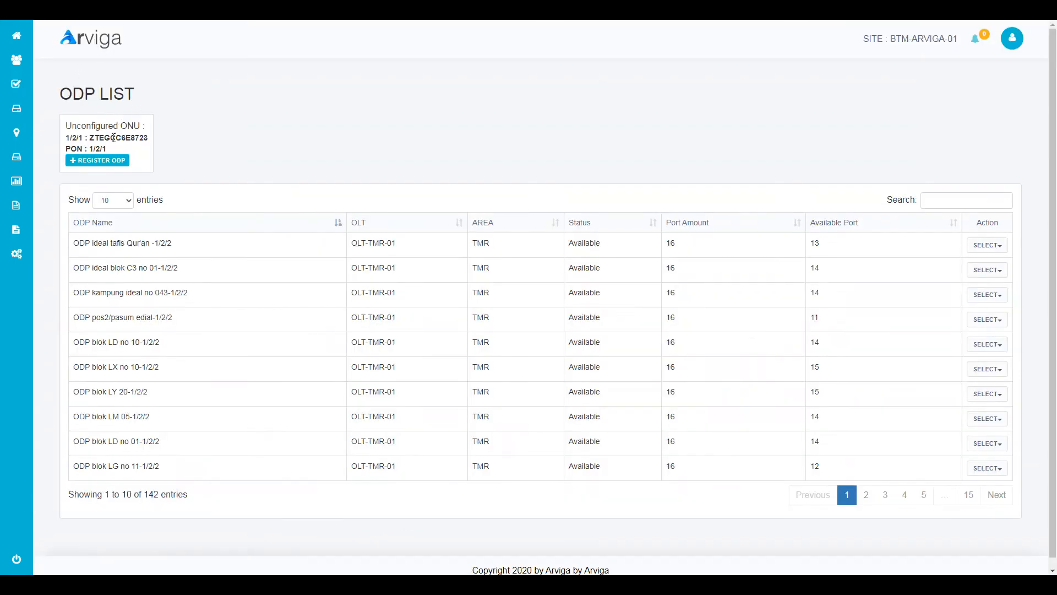
mouse_move(135, 138)
mouse_down()
mouse_move(146, 138)
mouse_move(126, 139)
mouse_up()
key(alt+Tab)
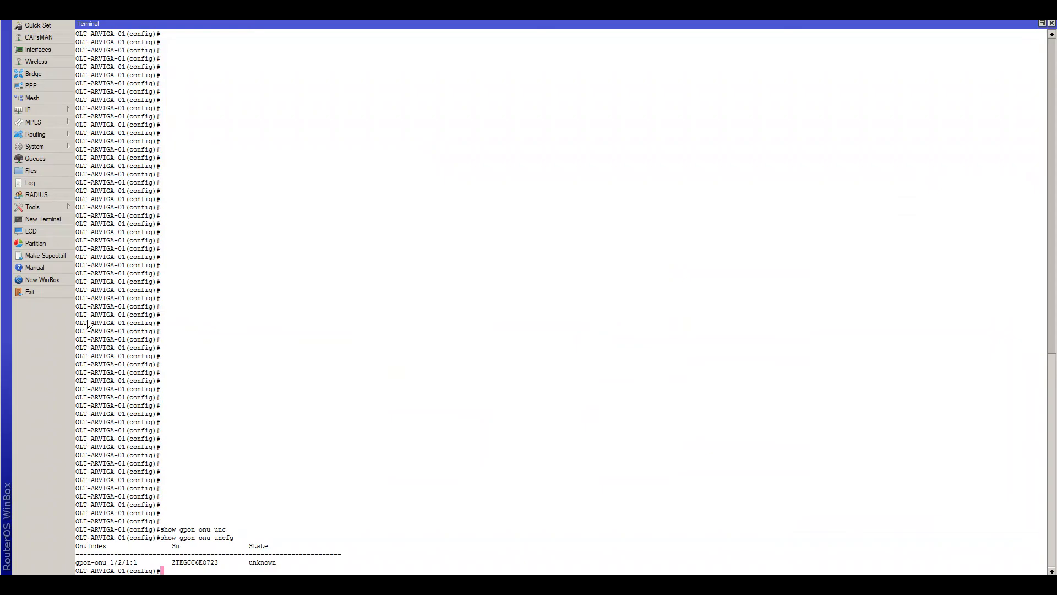
drag(173, 563, 214, 568)
click(223, 563)
key(alt+Tab)
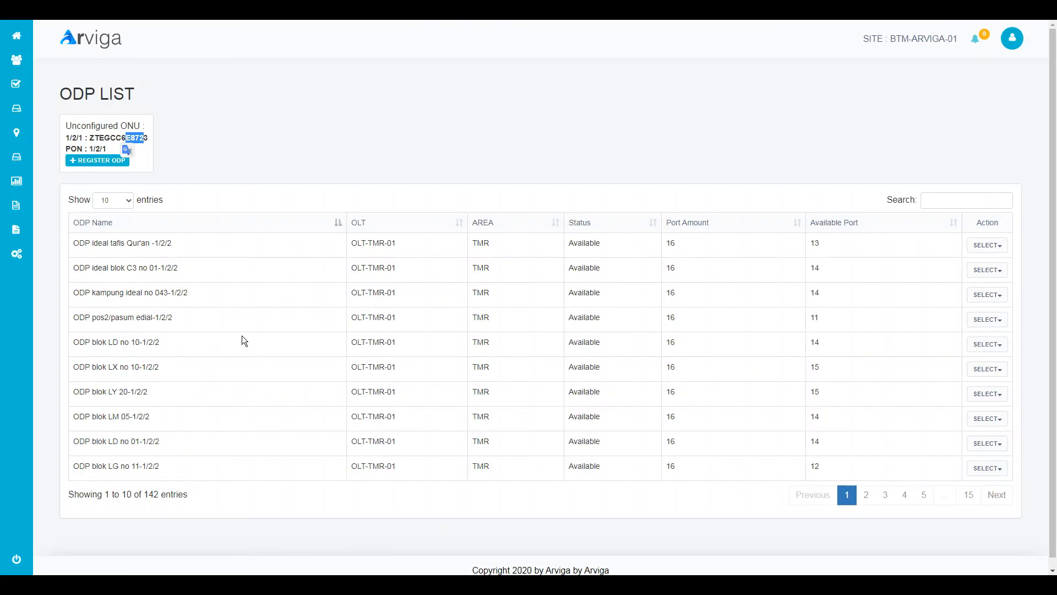
click(180, 147)
- Open Register Customer and enter name 'Arviga Teknologi' with address 'Indonesia'
mouse_move(18, 110)
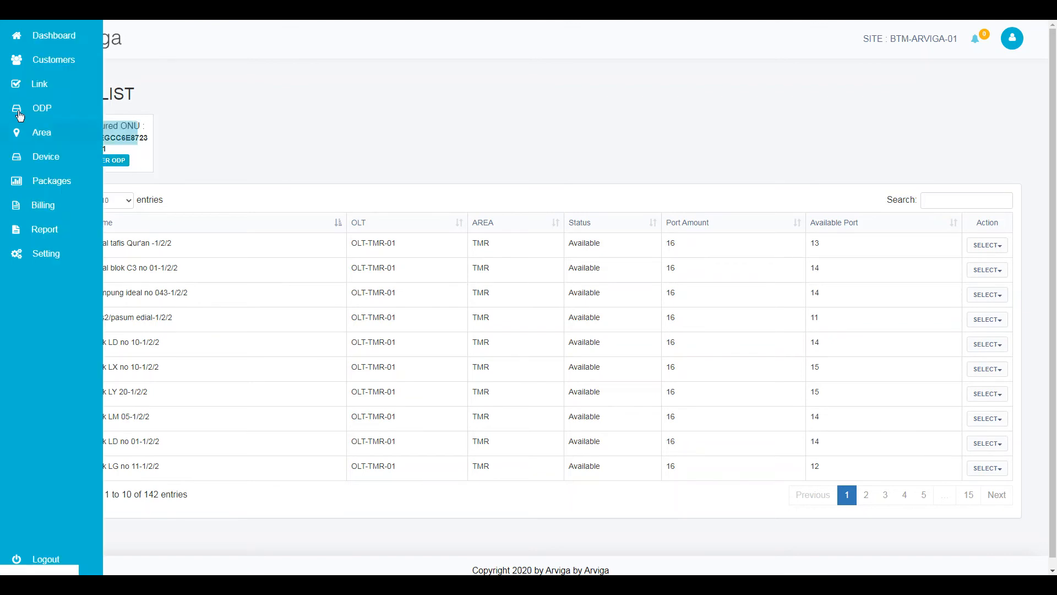
click(41, 61)
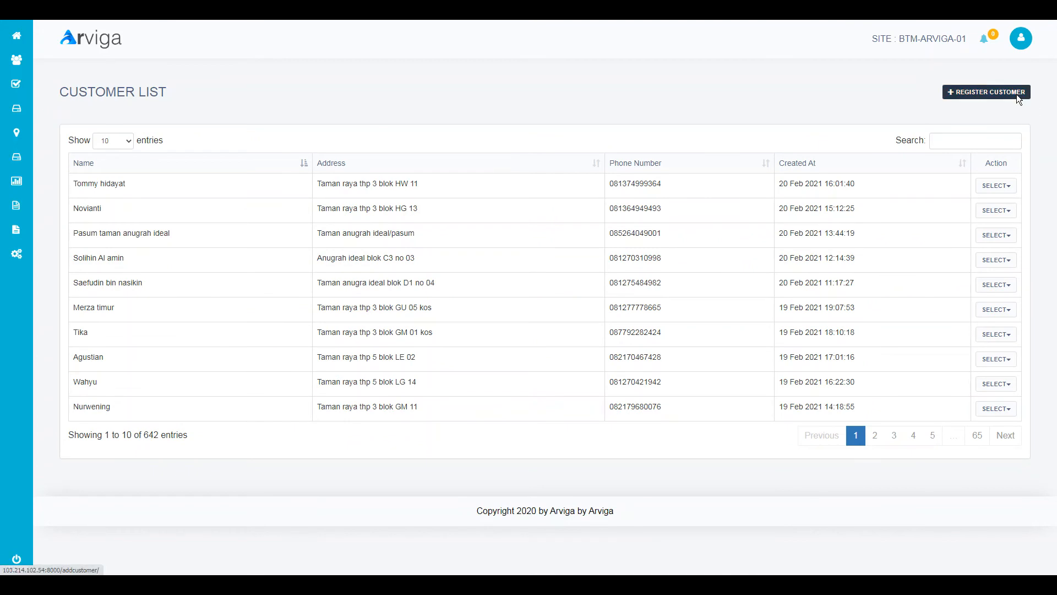
click(985, 94)
click(331, 177)
text(A)
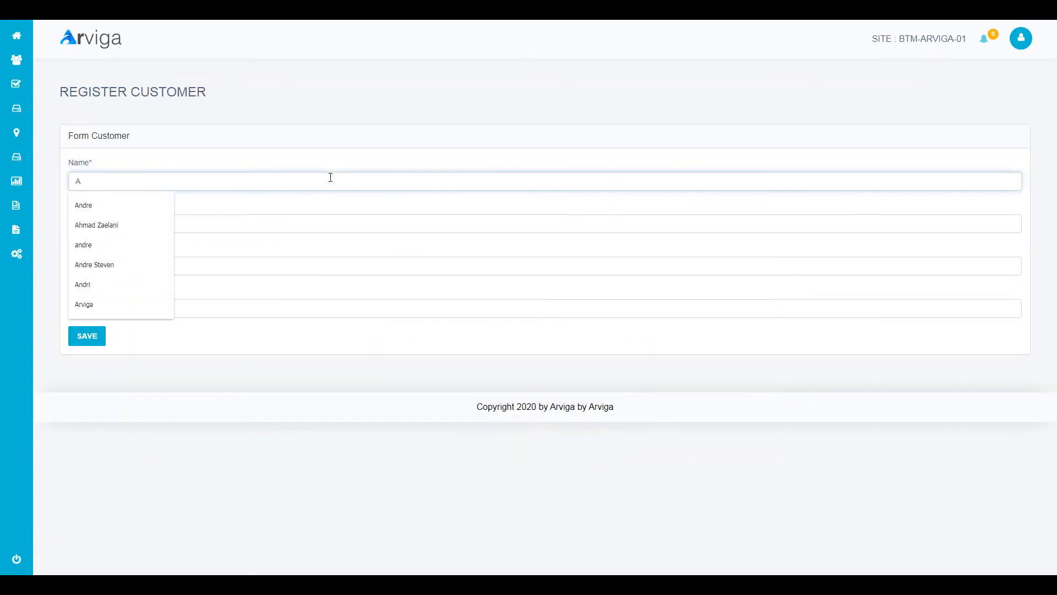
text(rviga Teknologi)
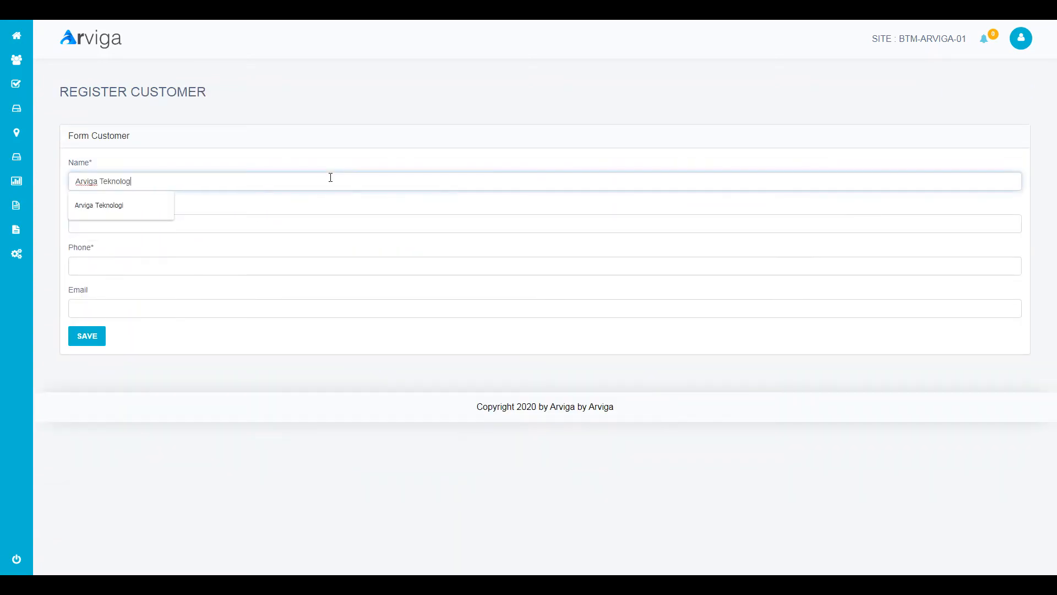
key(Tab)
text(Inone)
key(BackSpace)
key(BackSpace)
key(BackSpace)
key(BackSpace)
key(BackSpace)
text(Indonesia)
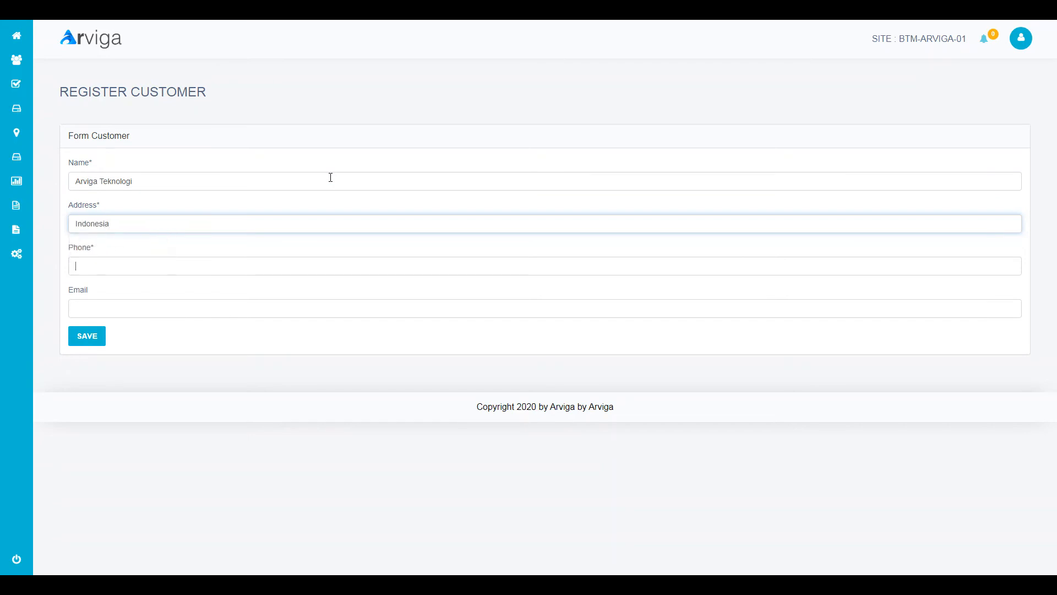
key(Tab)
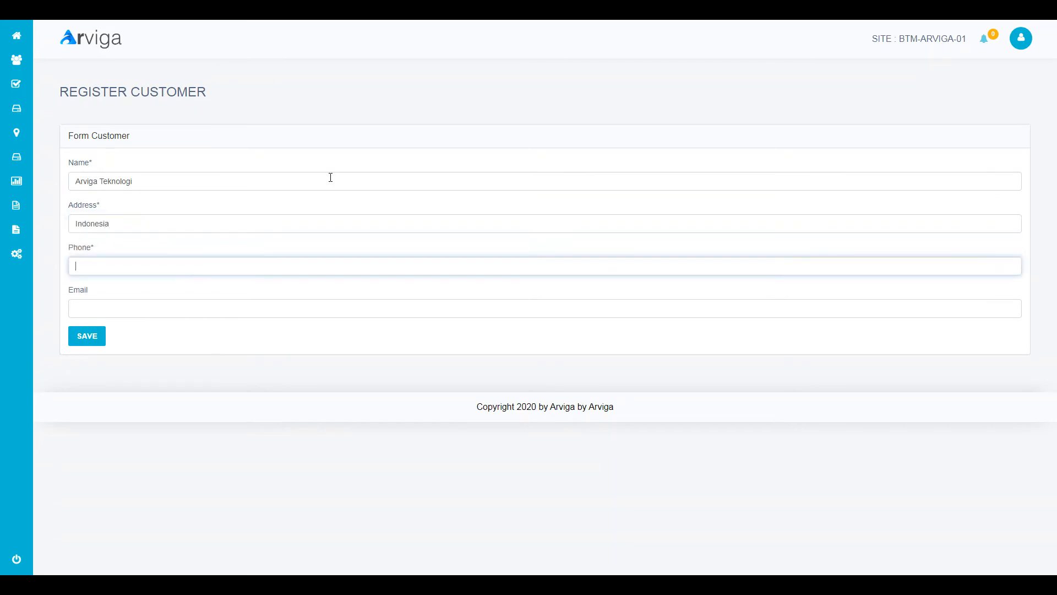
- Fill in the customer's phone number and e-mail from autocomplete suggestions, then save
key(Down)
key(Return)
key(Tab)
key(Tab)
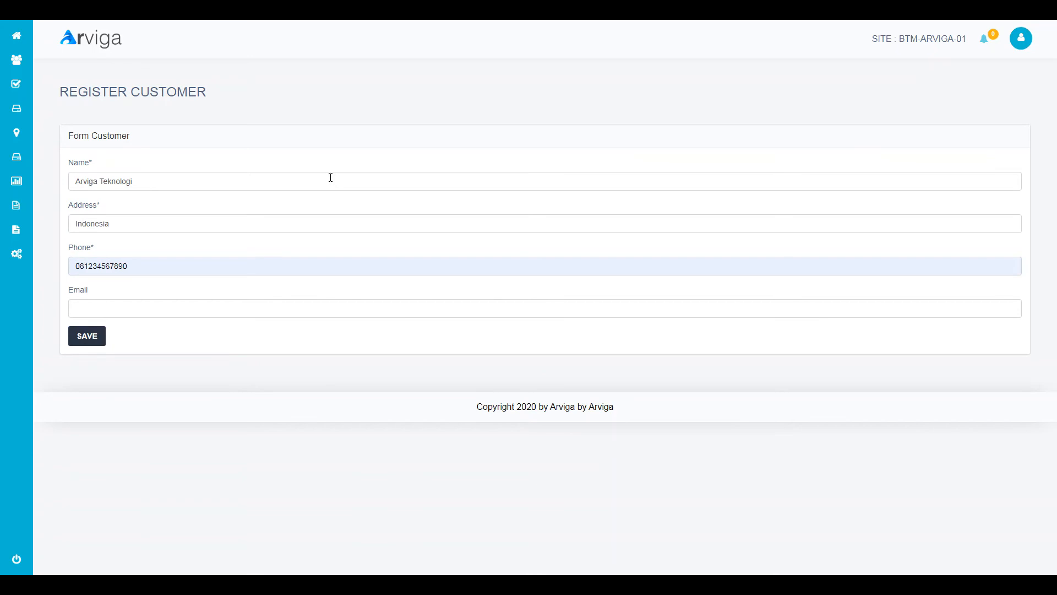
click(246, 301)
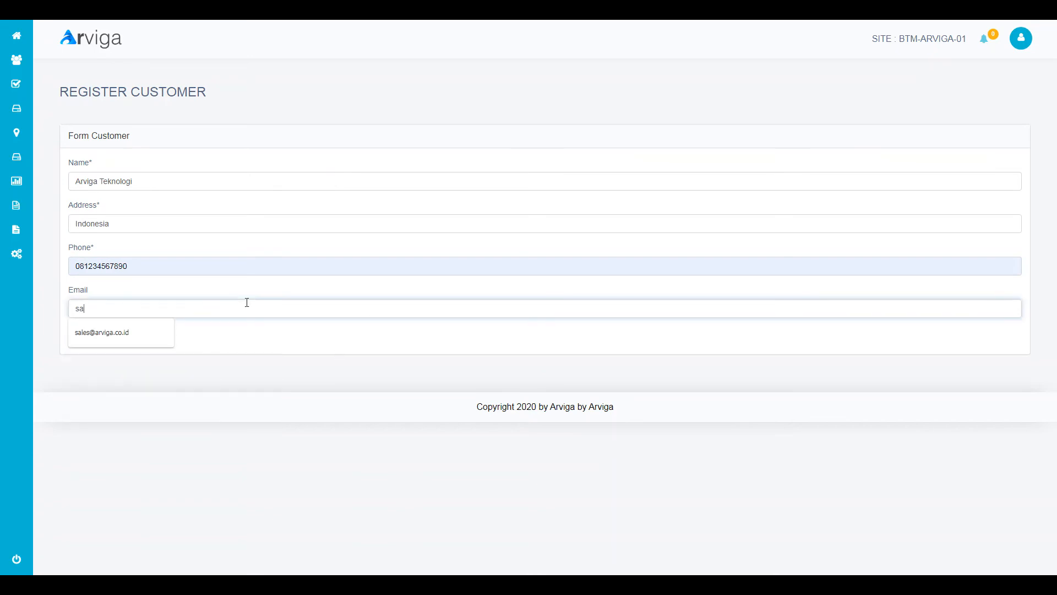
key(Down)
key(Return)
click(99, 336)
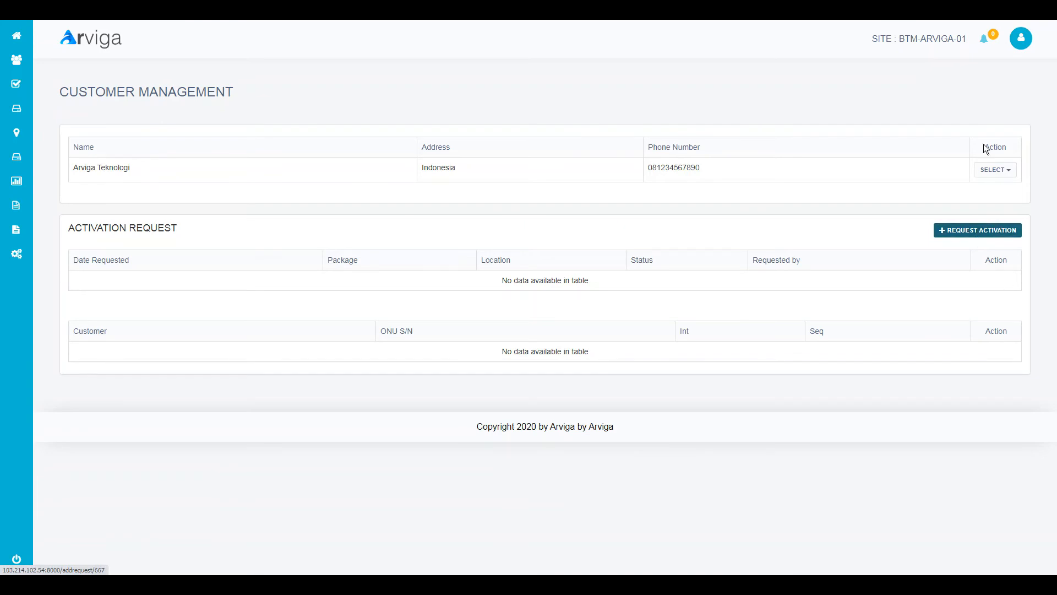
- Start an activation request with package 10MB and cluster 10MB-VLAN374-SLOT74
click(983, 43)
click(990, 42)
click(971, 231)
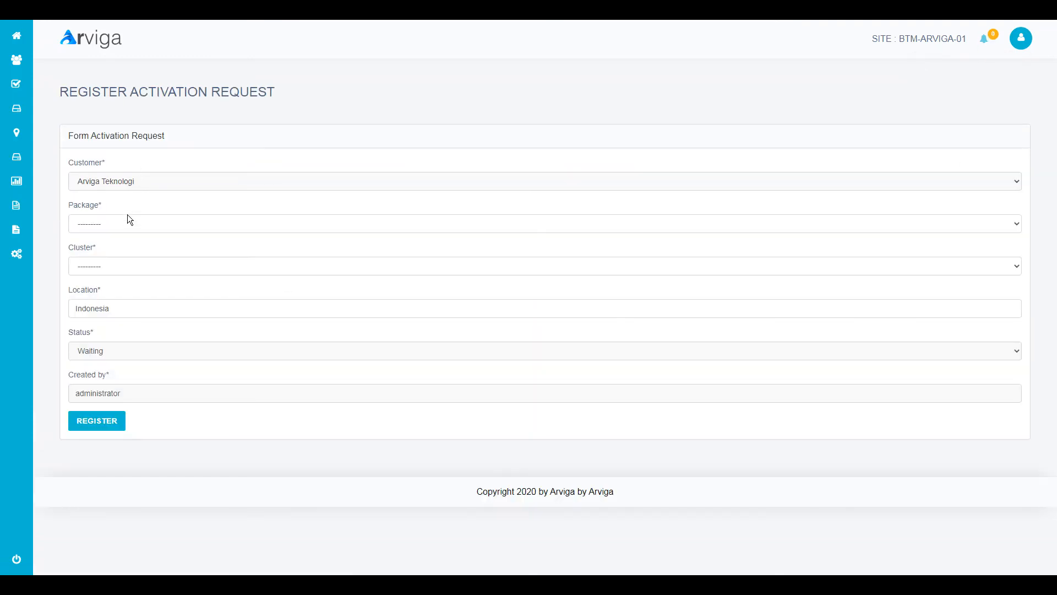
click(130, 223)
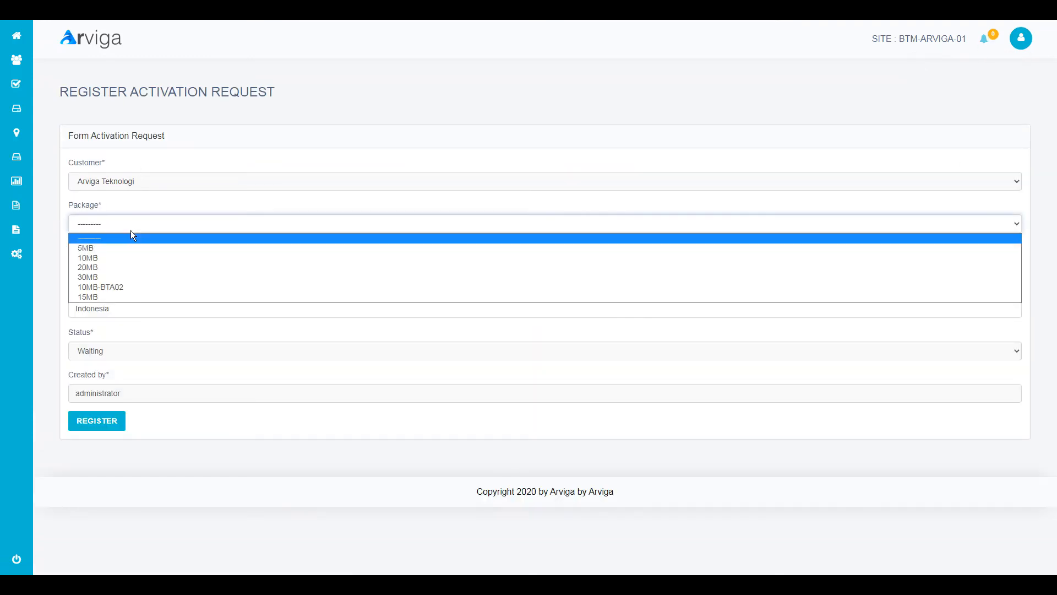
click(127, 260)
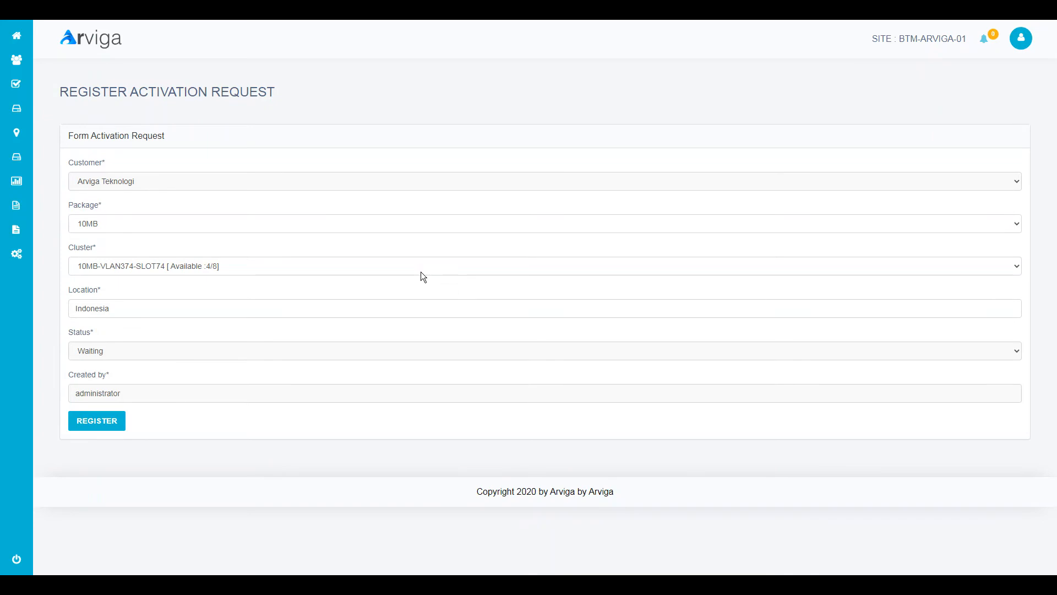
click(266, 263)
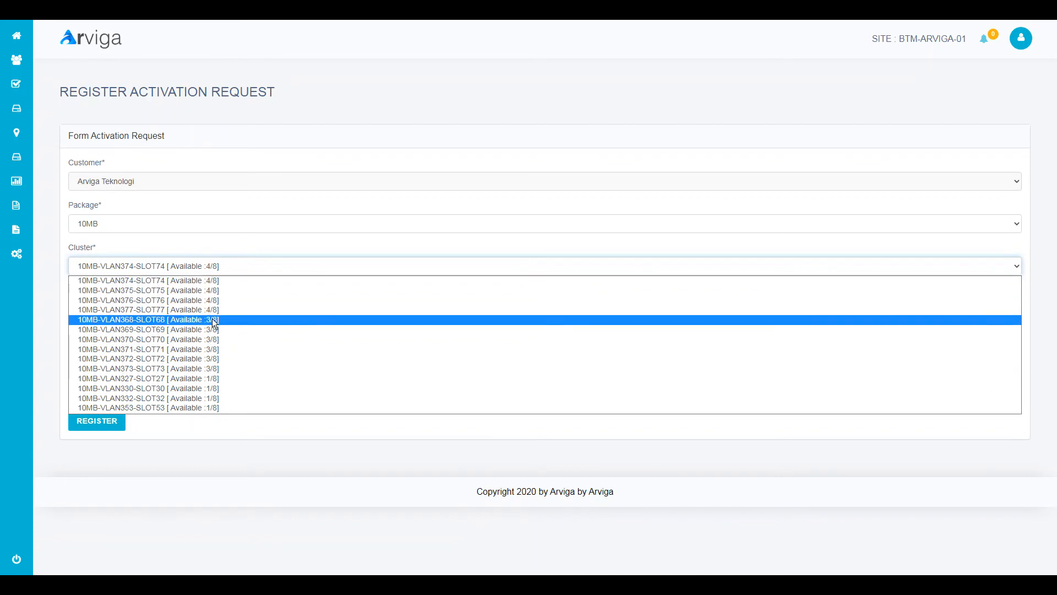
click(210, 282)
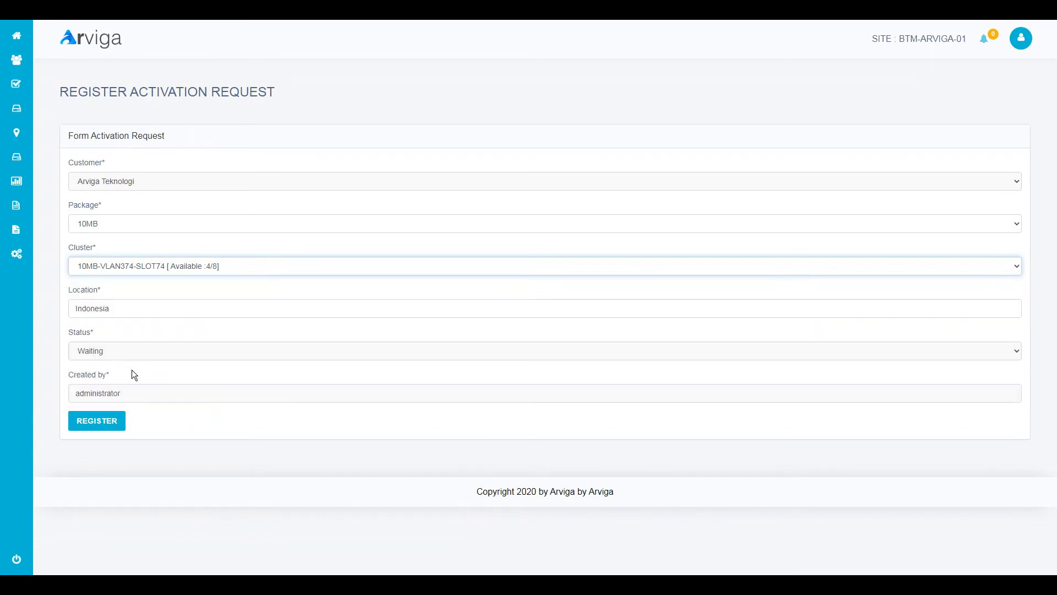
- Replace the location with 'Singapore' and register the activation request
click(123, 311)
click(125, 329)
drag(116, 315, 77, 310)
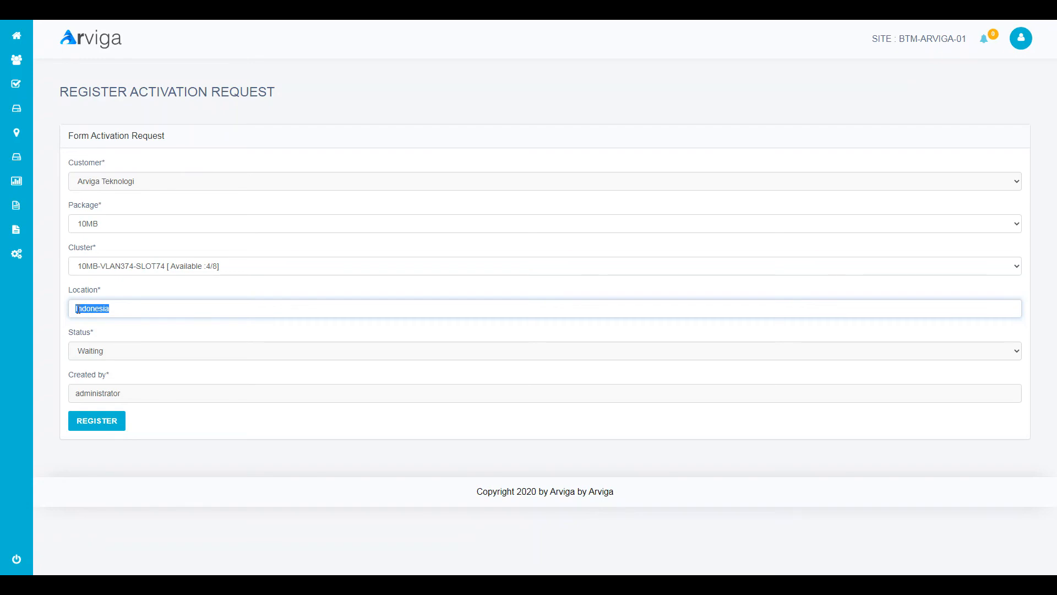
text(Singapore)
click(114, 424)
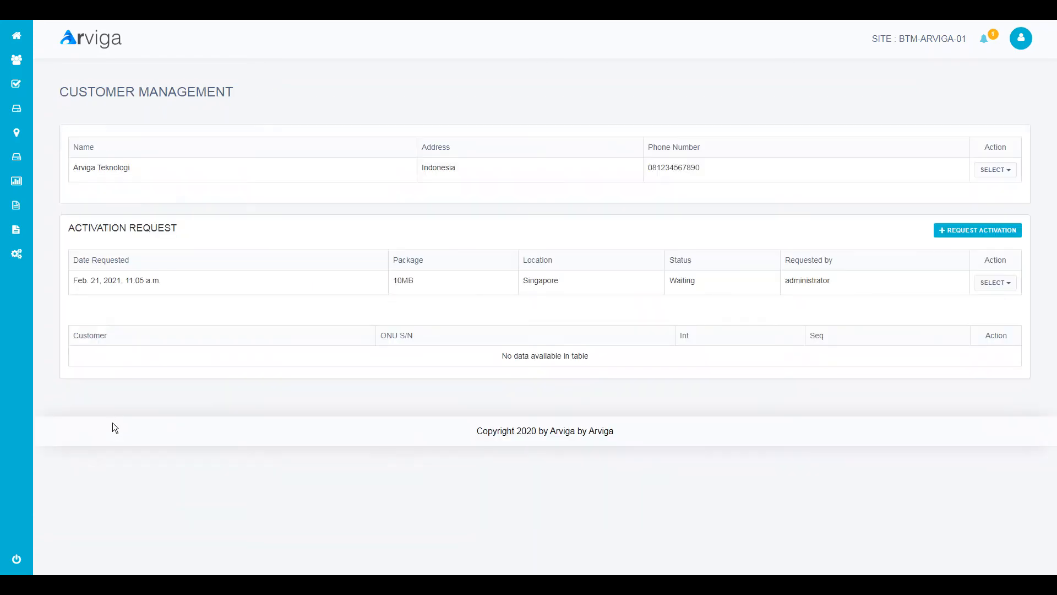
- Check the waiting-activation notification, then open the dashboard's Waiting Activation tile
click(24, 47)
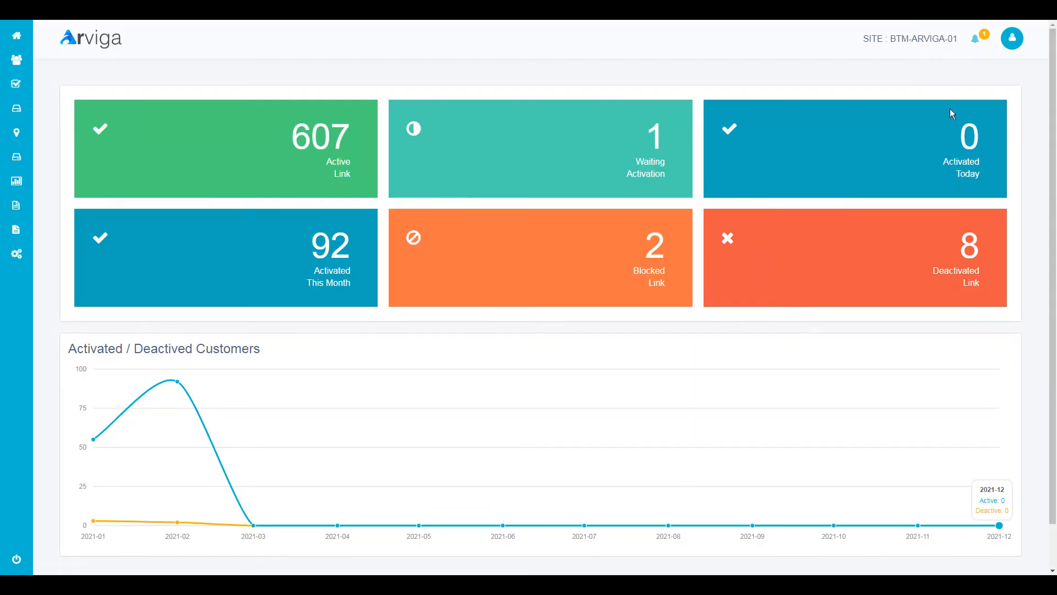
click(980, 43)
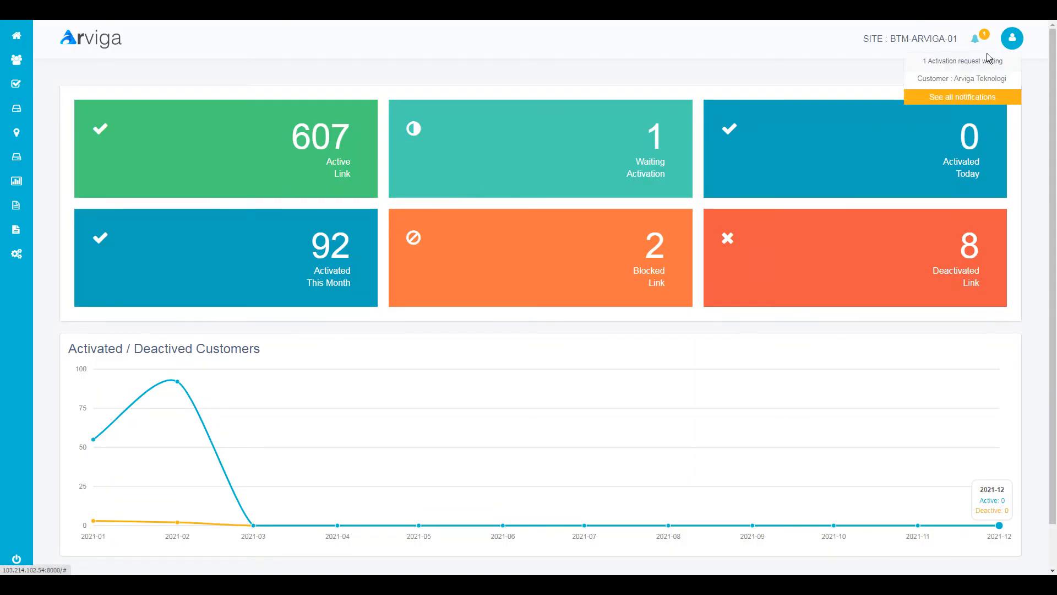
click(954, 83)
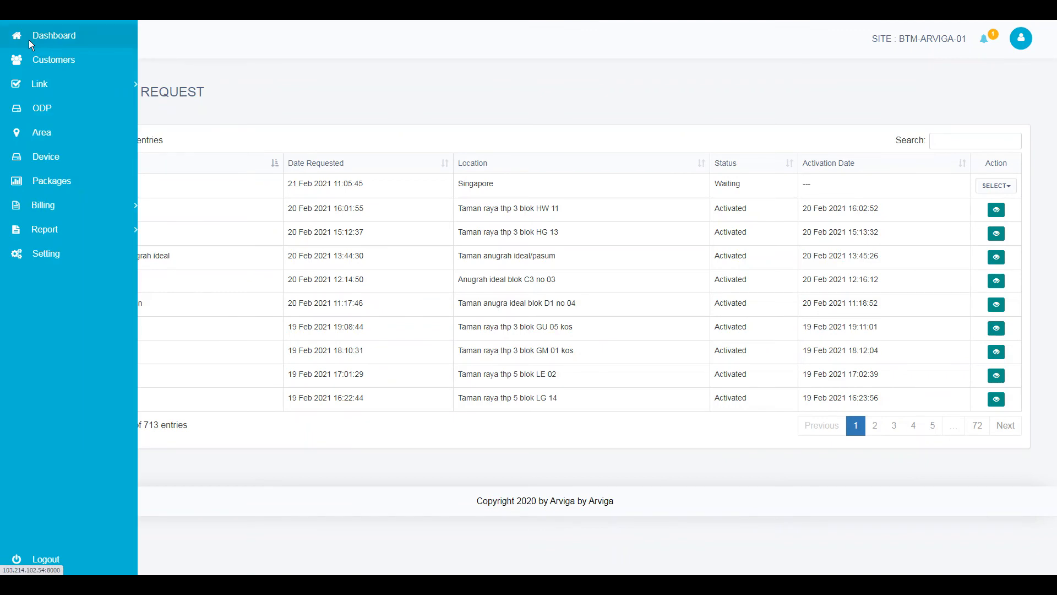
click(29, 39)
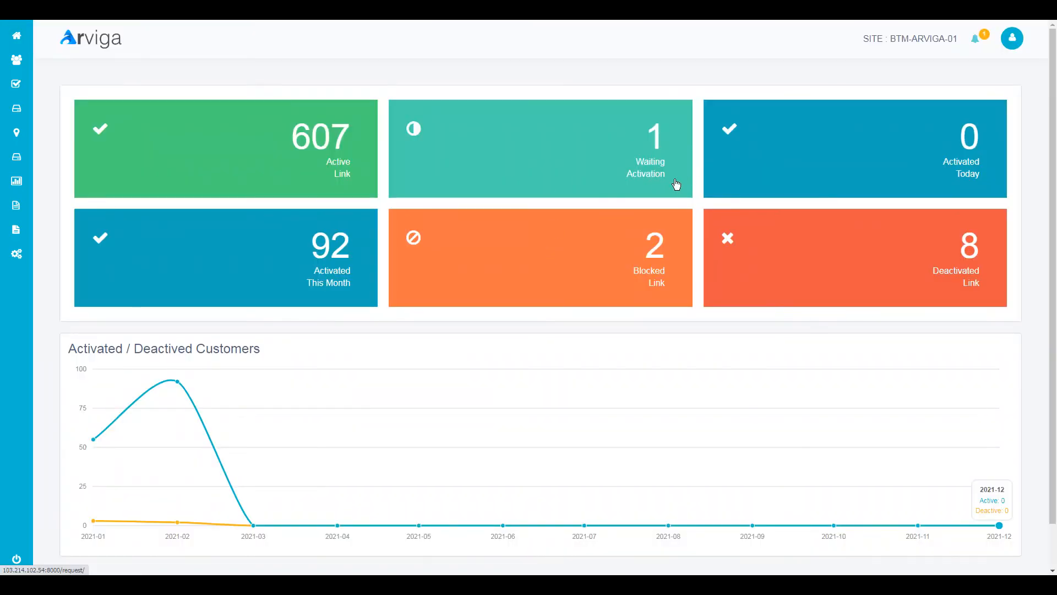
click(646, 147)
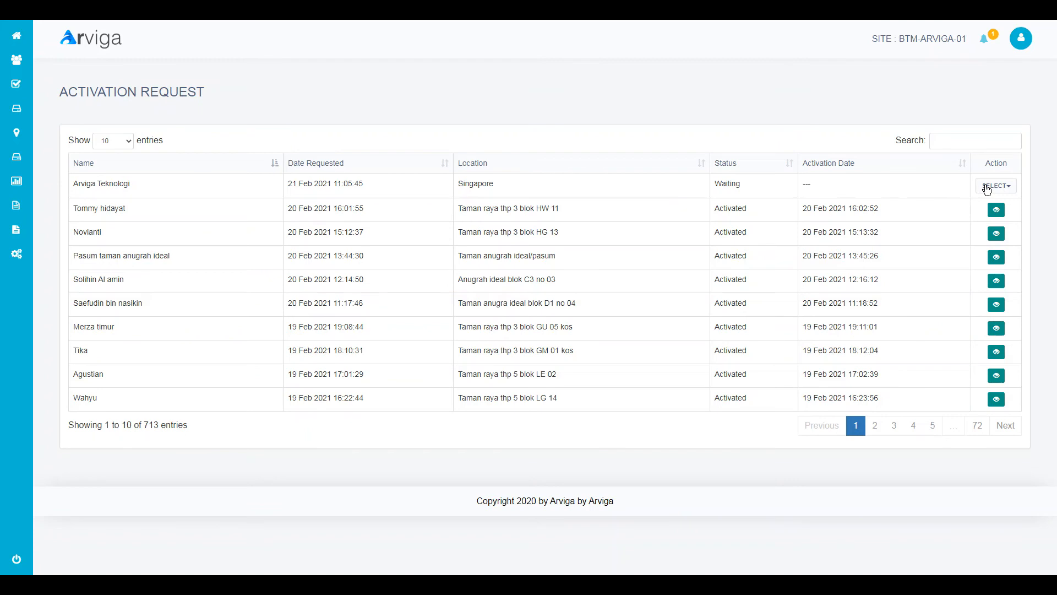
click(986, 190)
click(965, 220)
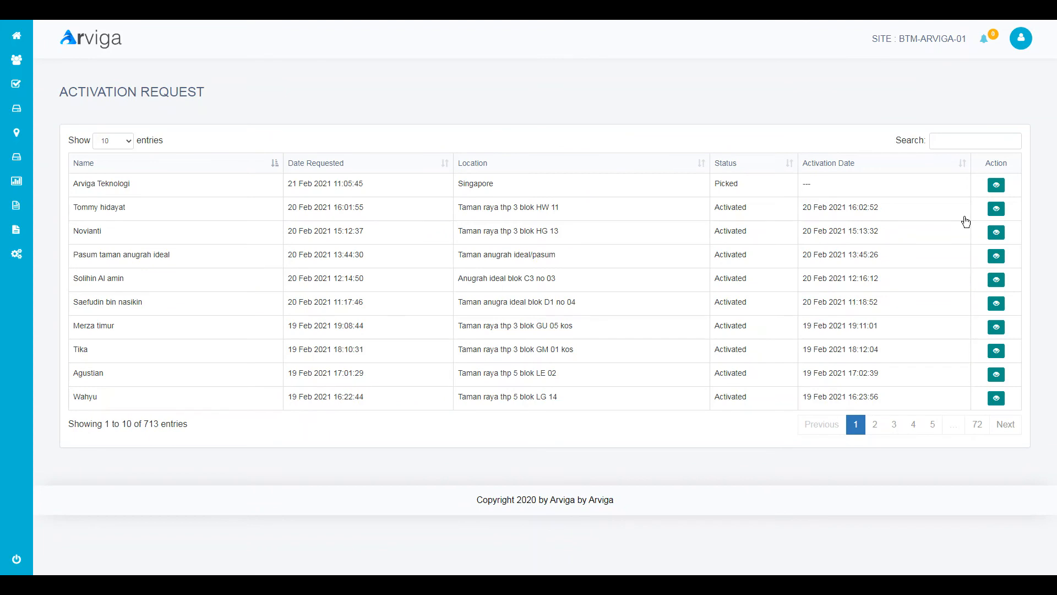
drag(72, 183, 137, 183)
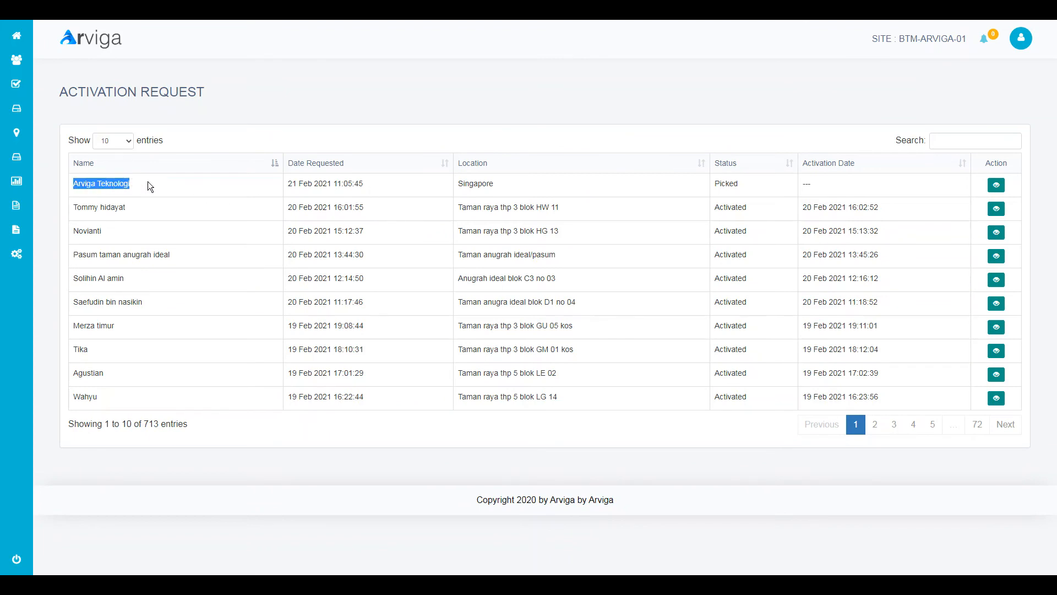
drag(294, 183, 430, 188)
click(594, 182)
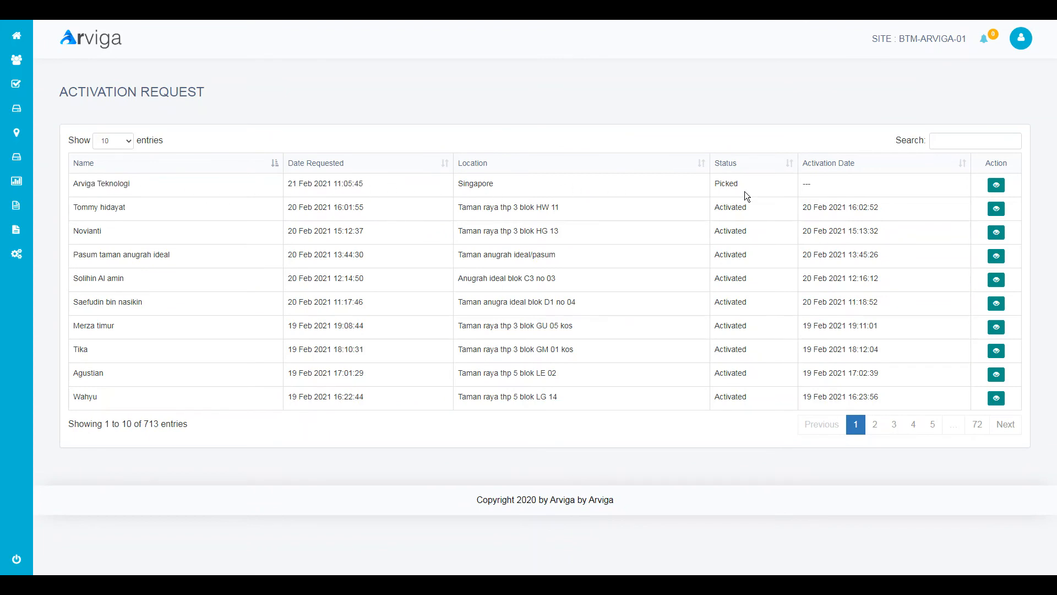
double_click(726, 184)
drag(459, 187, 502, 184)
click(502, 184)
- In Link > Activate Link, choose Activate for the Arviga Teknologi request
mouse_move(66, 84)
click(163, 109)
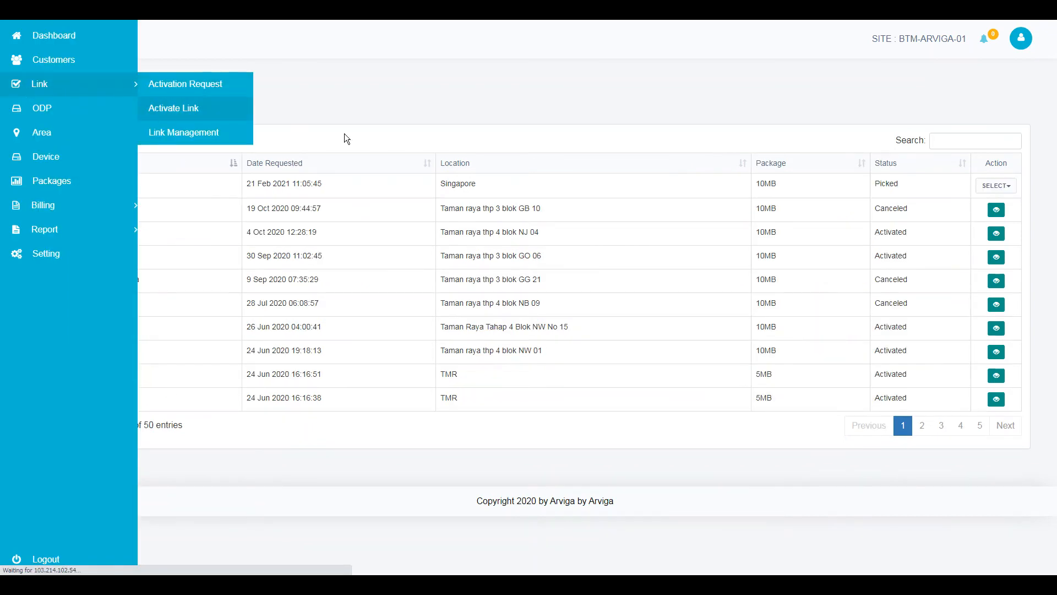
click(990, 190)
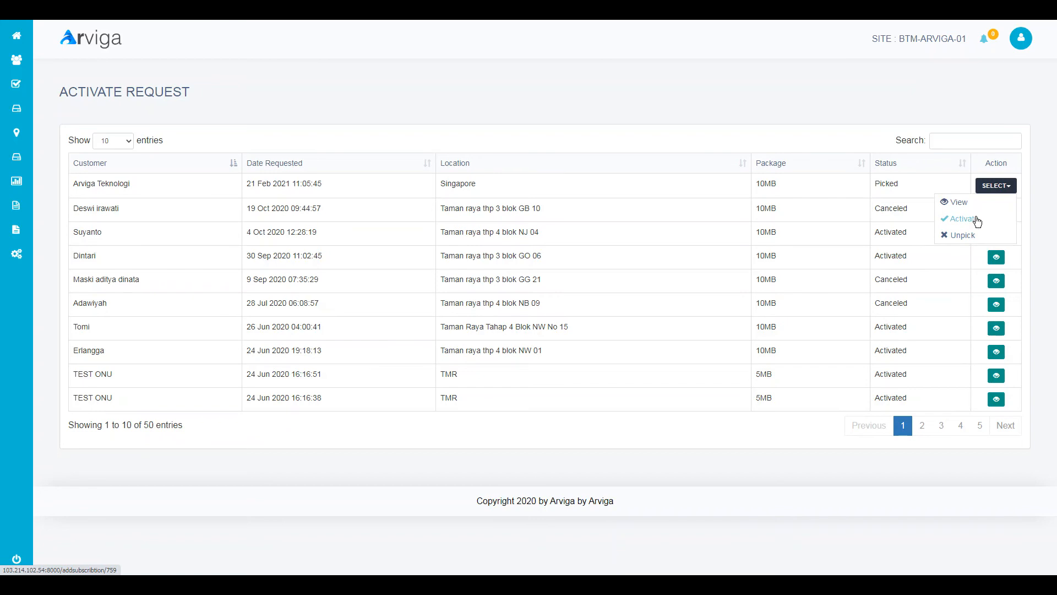
click(971, 221)
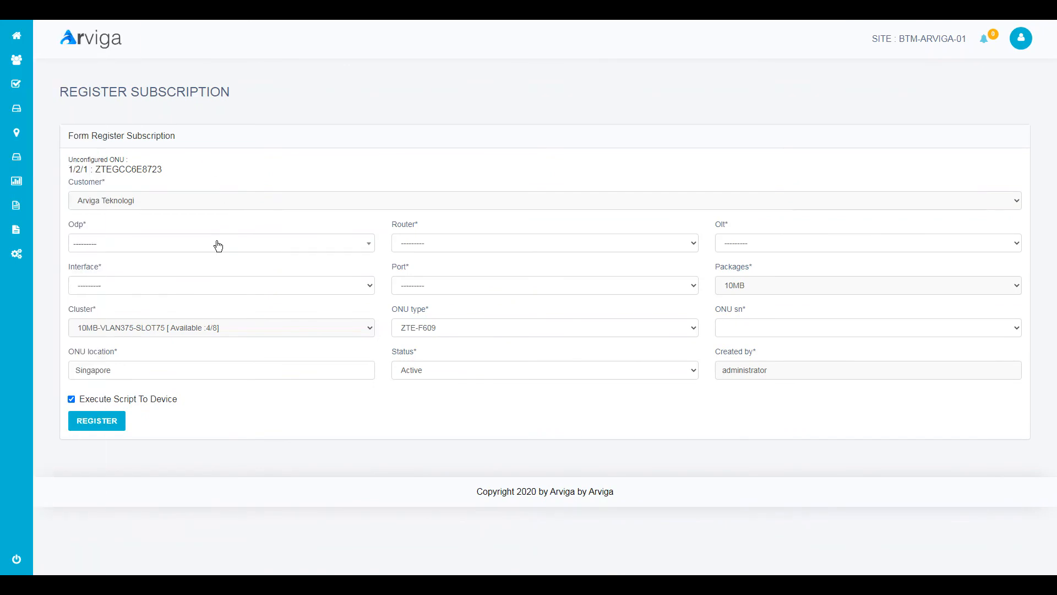
- Browse the ODP list without choosing, noting the unconfigured ONU's interface 1/2/1
click(209, 244)
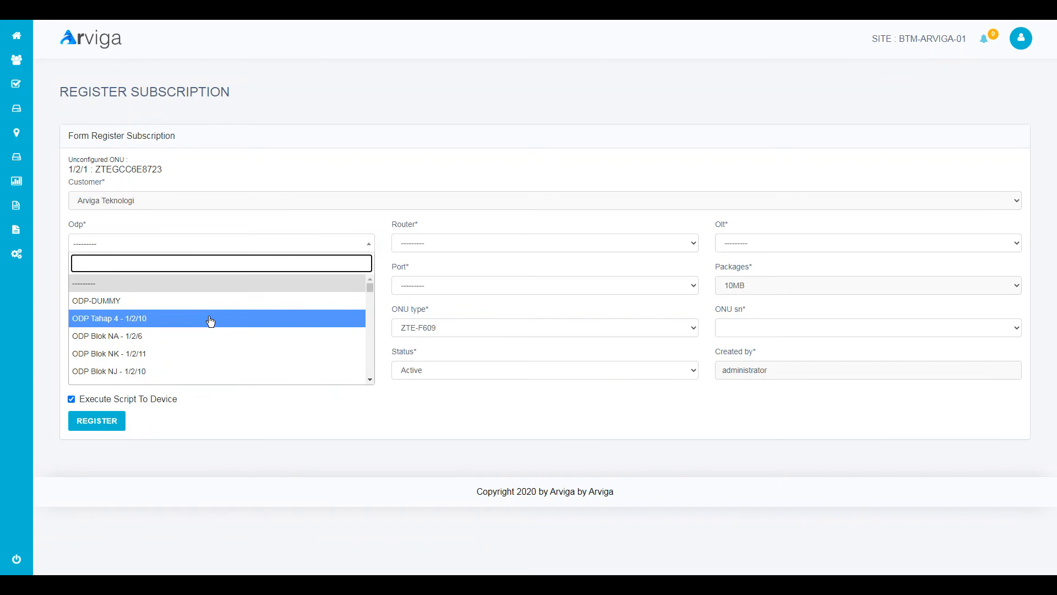
scroll(215, 337, down, 1)
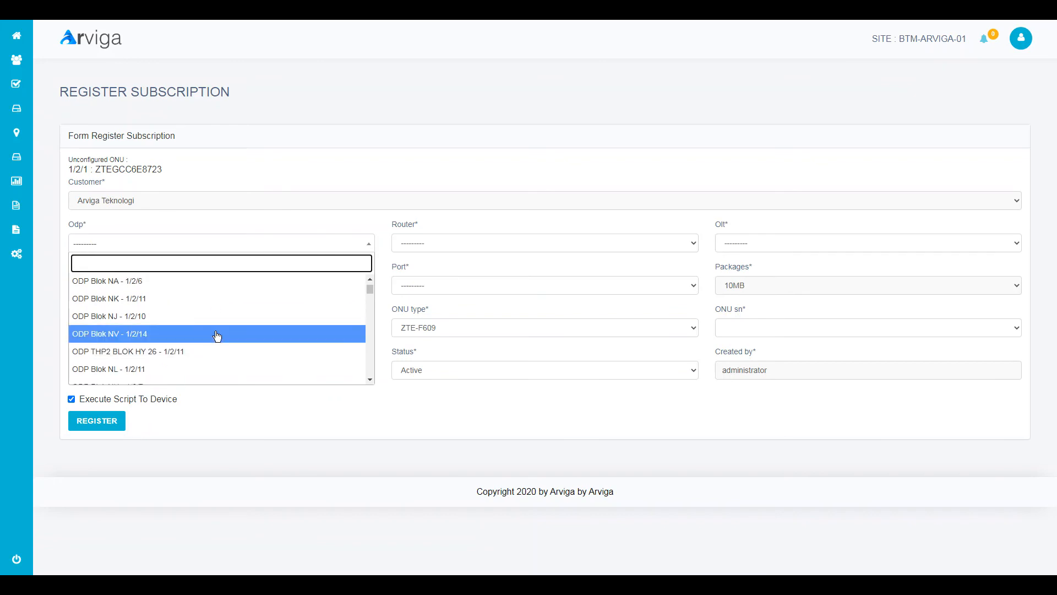
click(554, 182)
drag(70, 168, 88, 168)
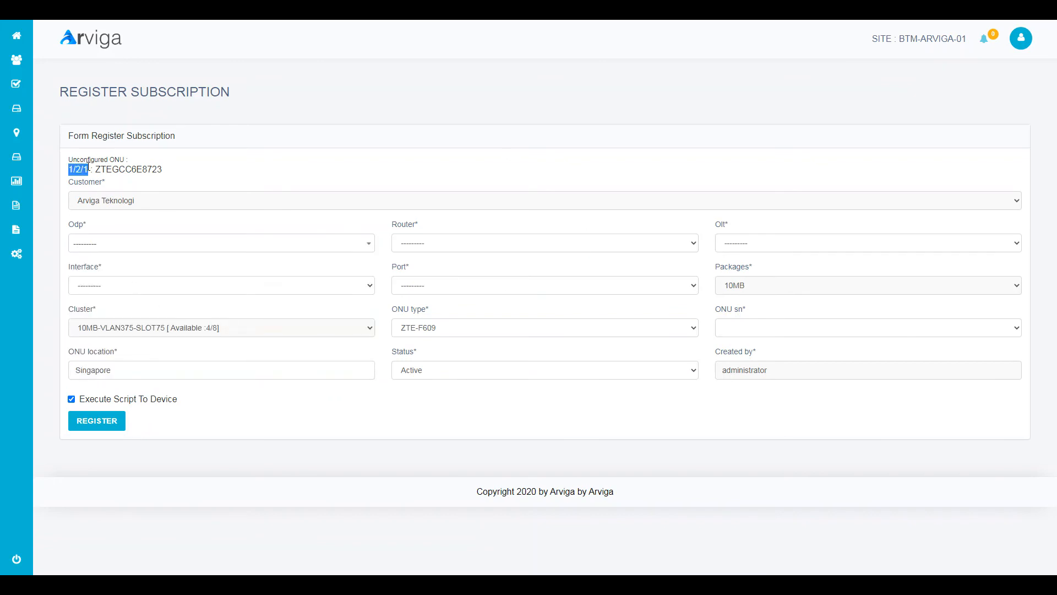
click(765, 328)
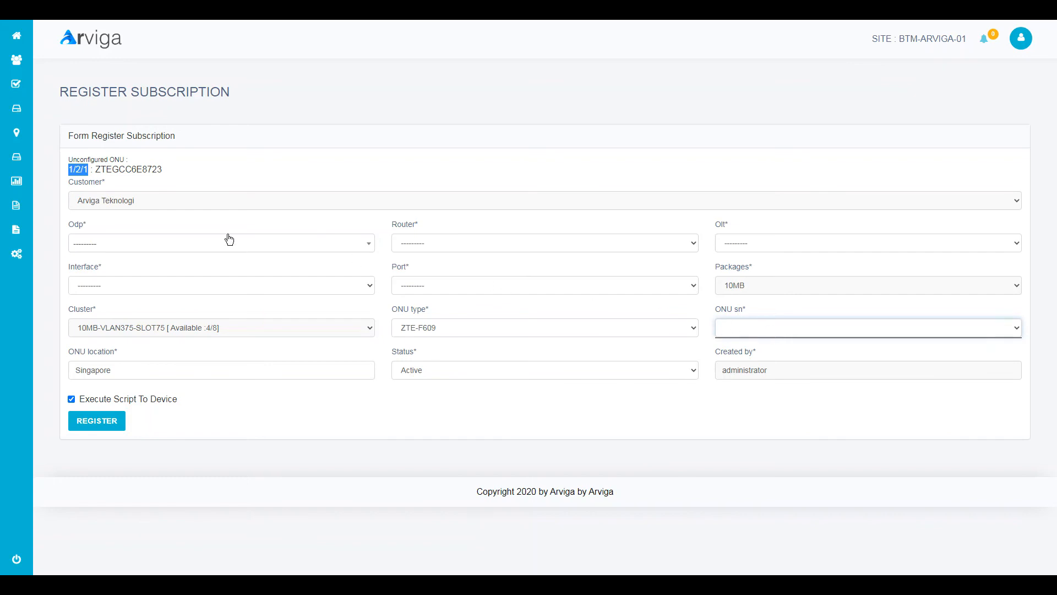
click(165, 244)
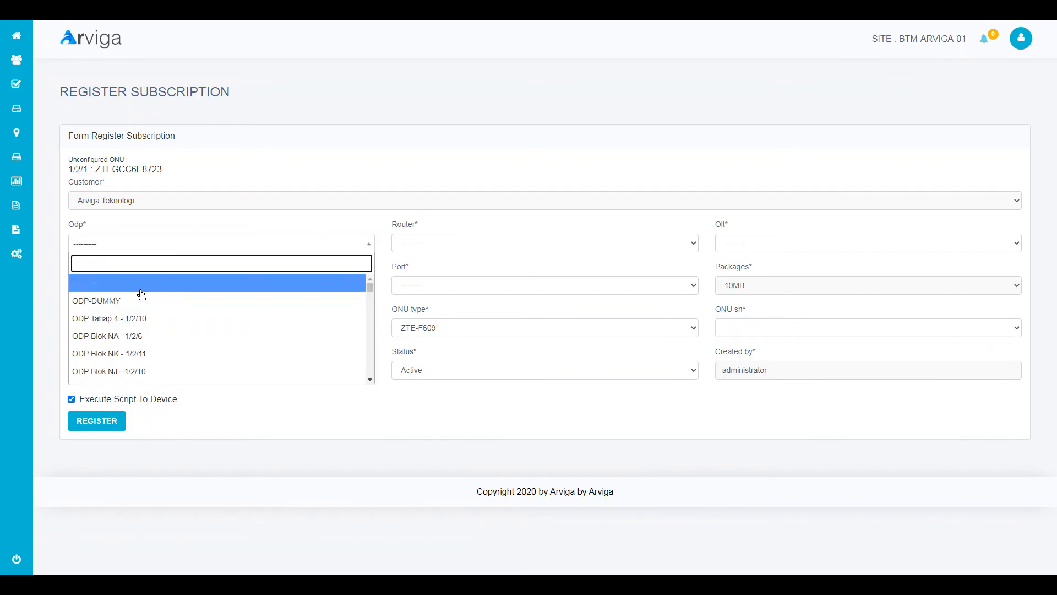
click(67, 168)
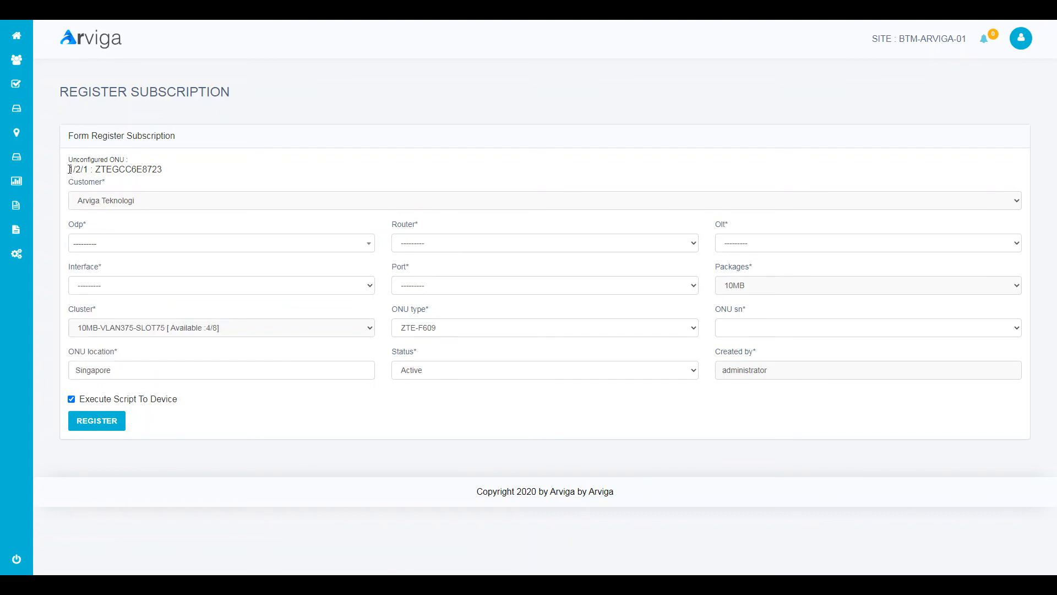
drag(70, 169, 91, 170)
- Tentatively choose ODP Tahap 4 - 1/2/10 and keep its interface 1/2/10
click(112, 245)
scroll(151, 335, down, 2)
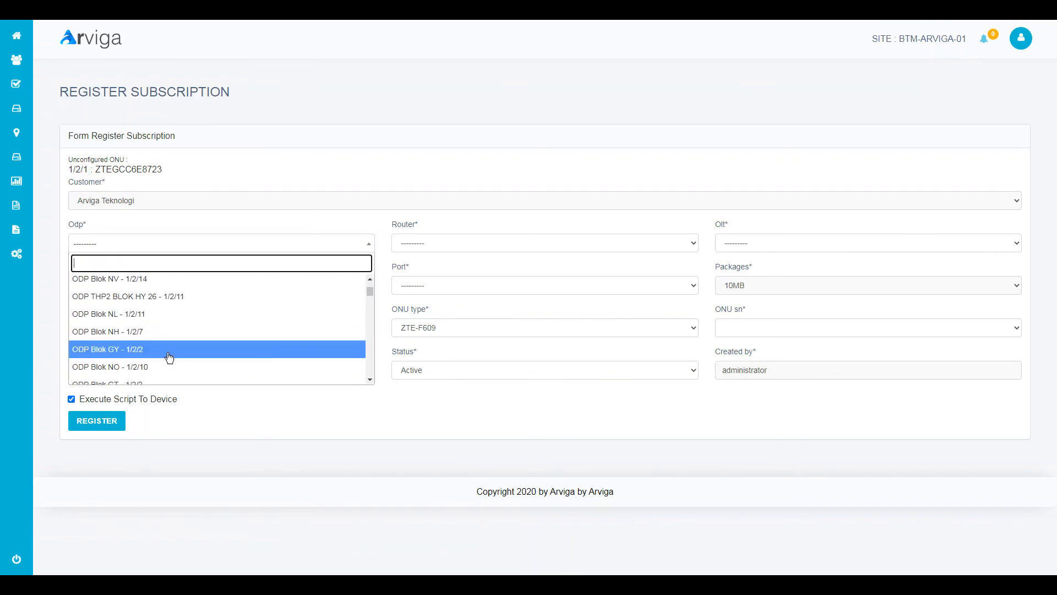
scroll(184, 358, down, 2)
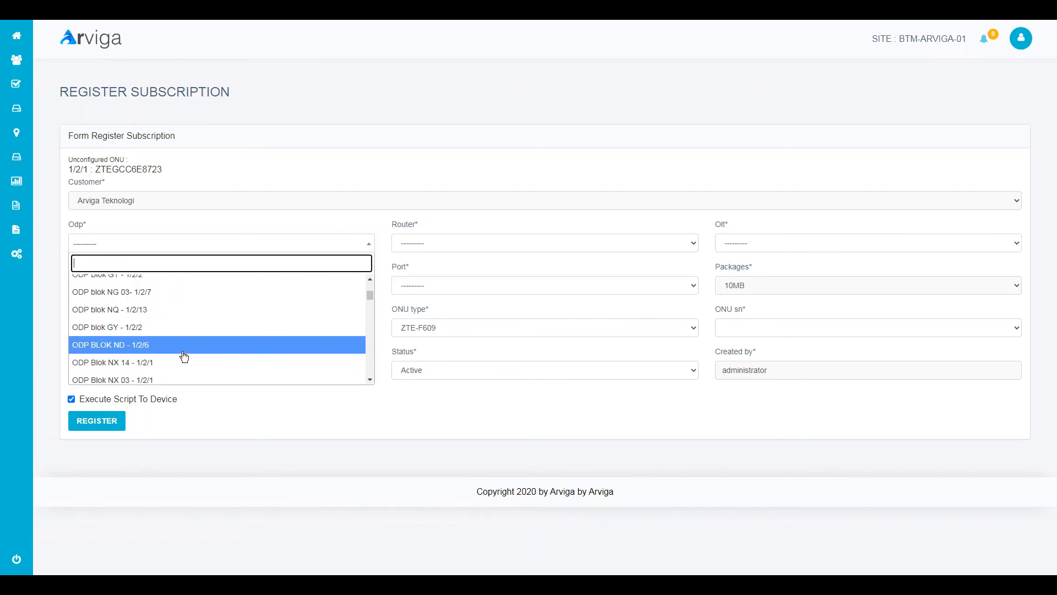
scroll(182, 357, up, 4)
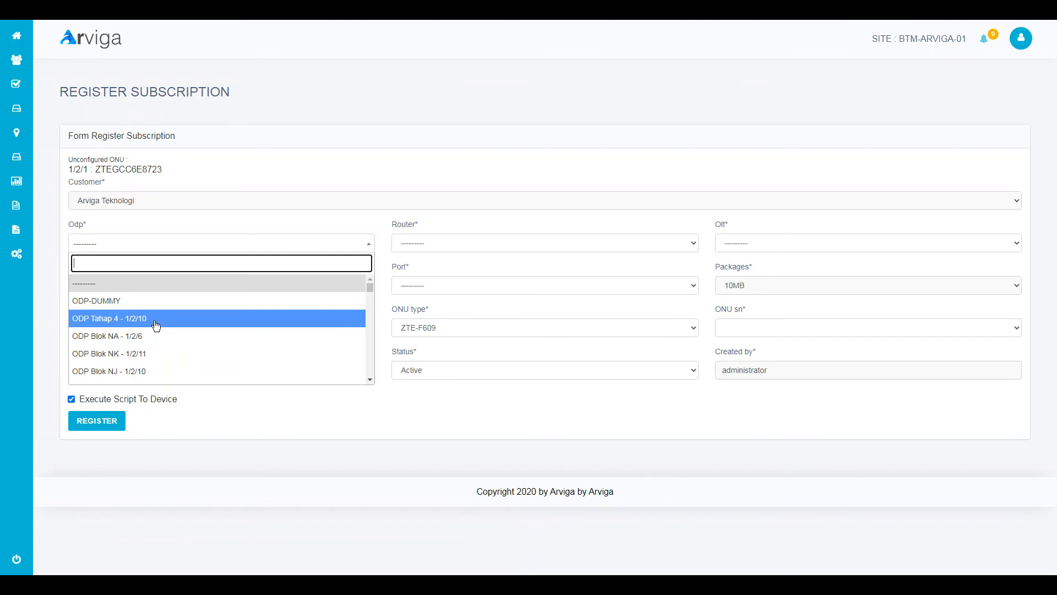
click(156, 325)
click(146, 288)
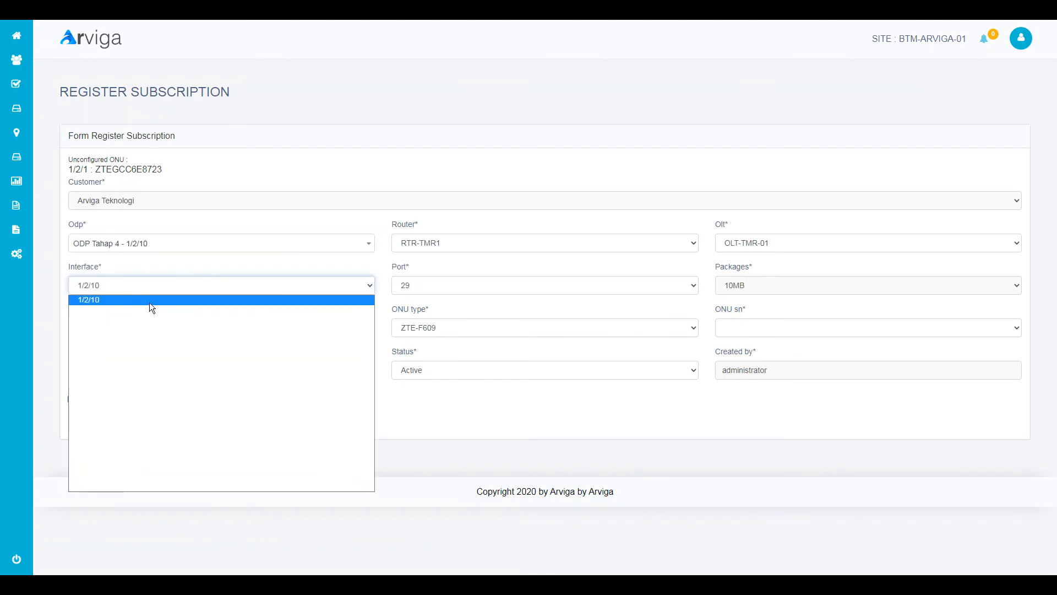
click(366, 171)
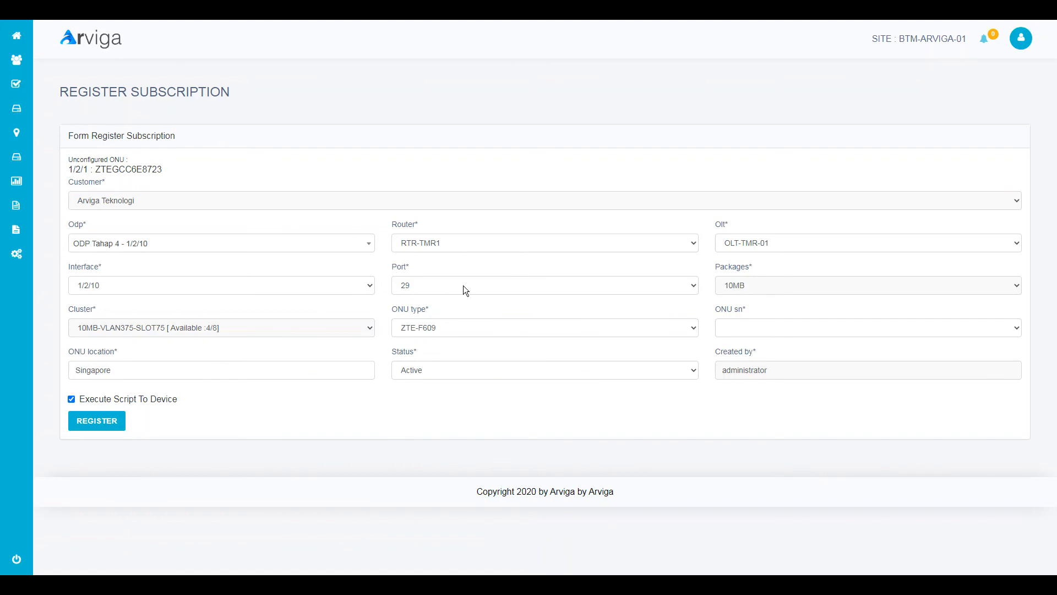
click(741, 331)
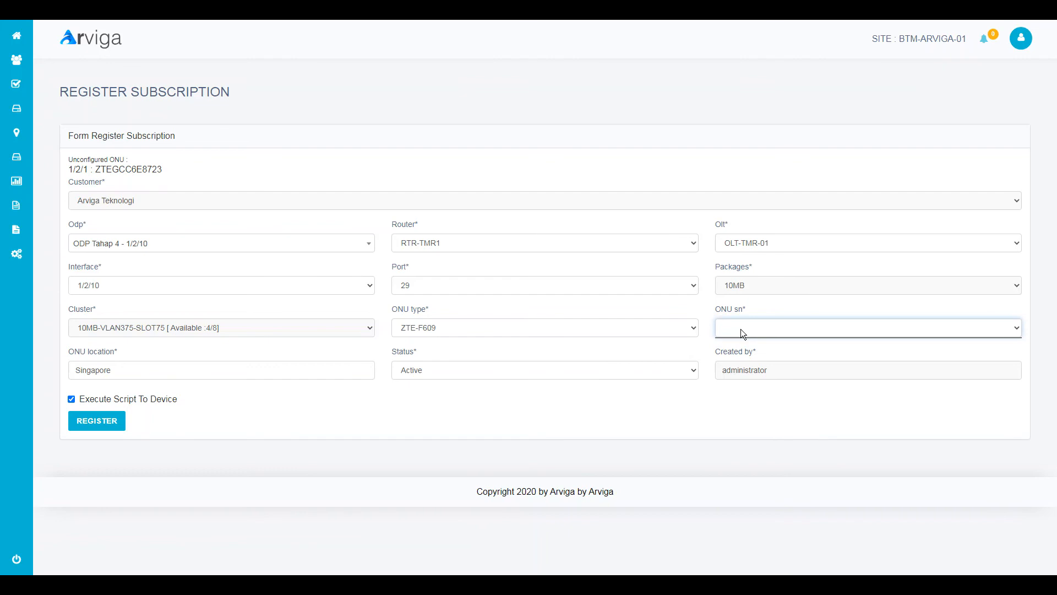
- Search the ODP list for 1/2/1 and select ODP Blok NX 03 - 1/2/1
click(221, 243)
scroll(190, 314, down, 3)
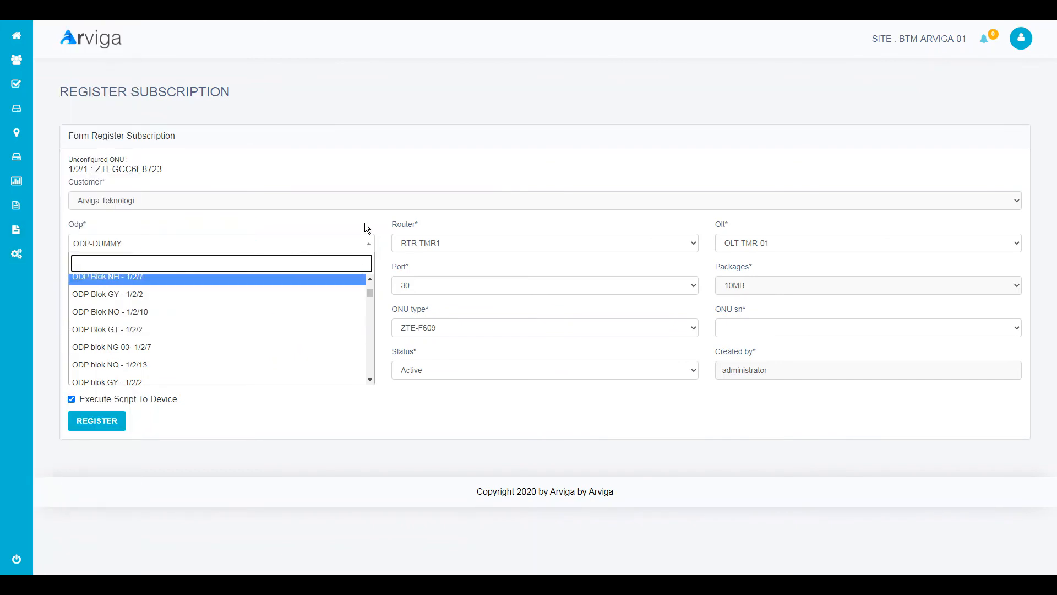
click(282, 183)
click(141, 285)
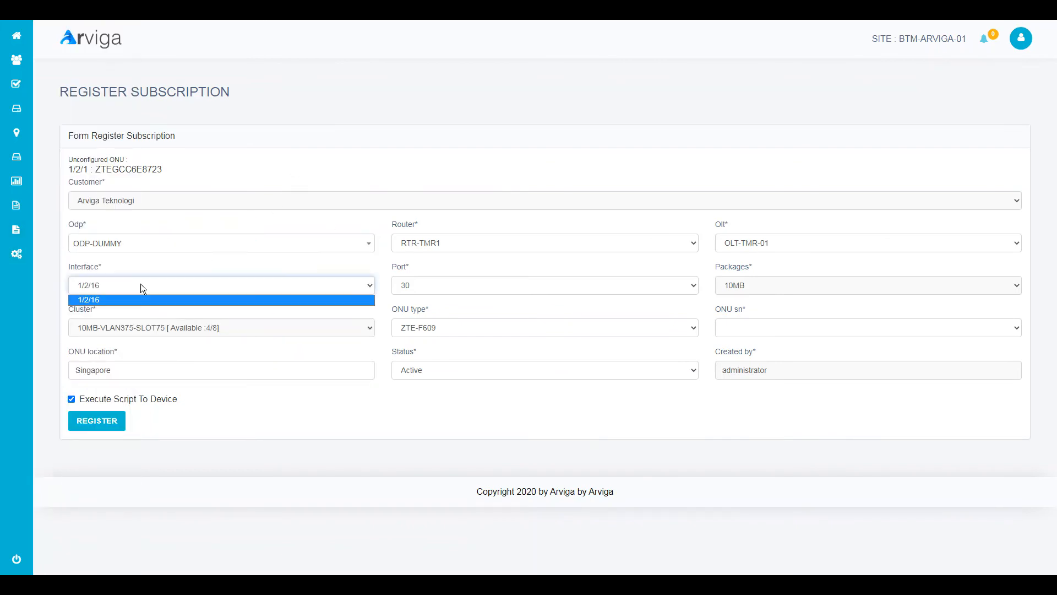
click(144, 247)
text(1/2/1)
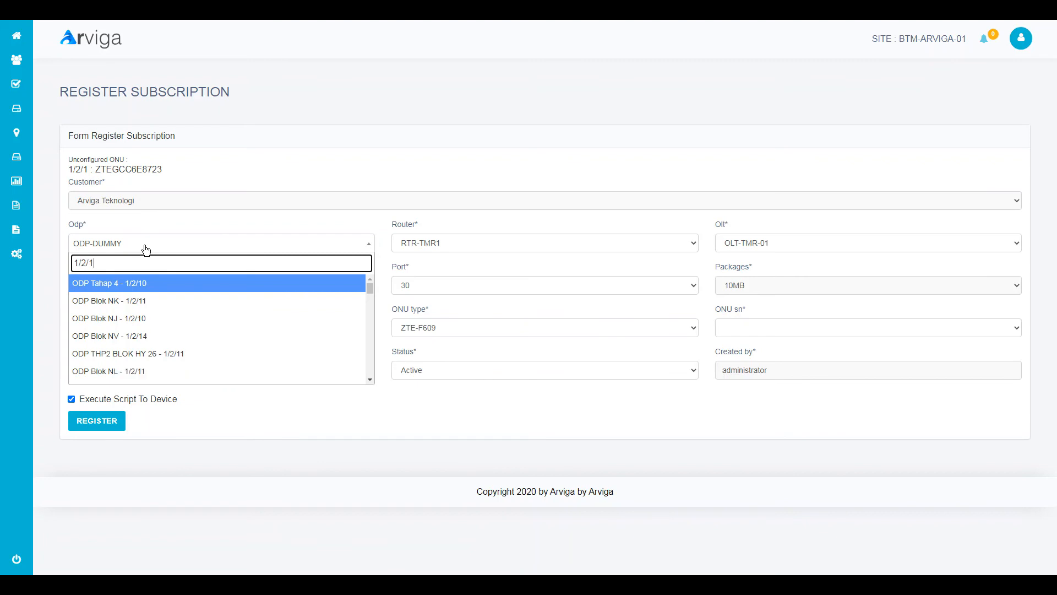
scroll(255, 342, down, 2)
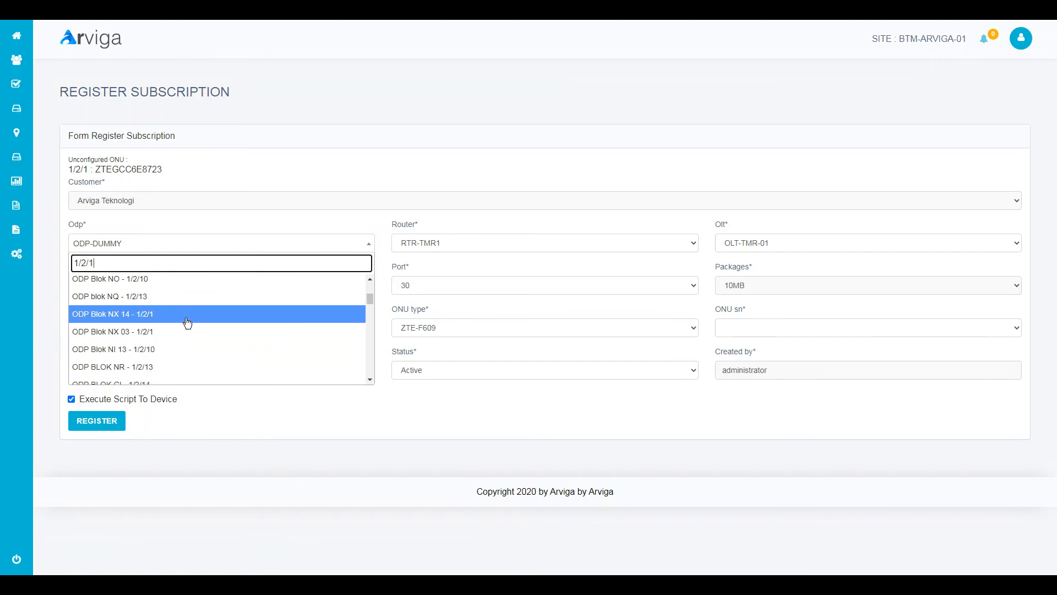
scroll(196, 342, down, 3)
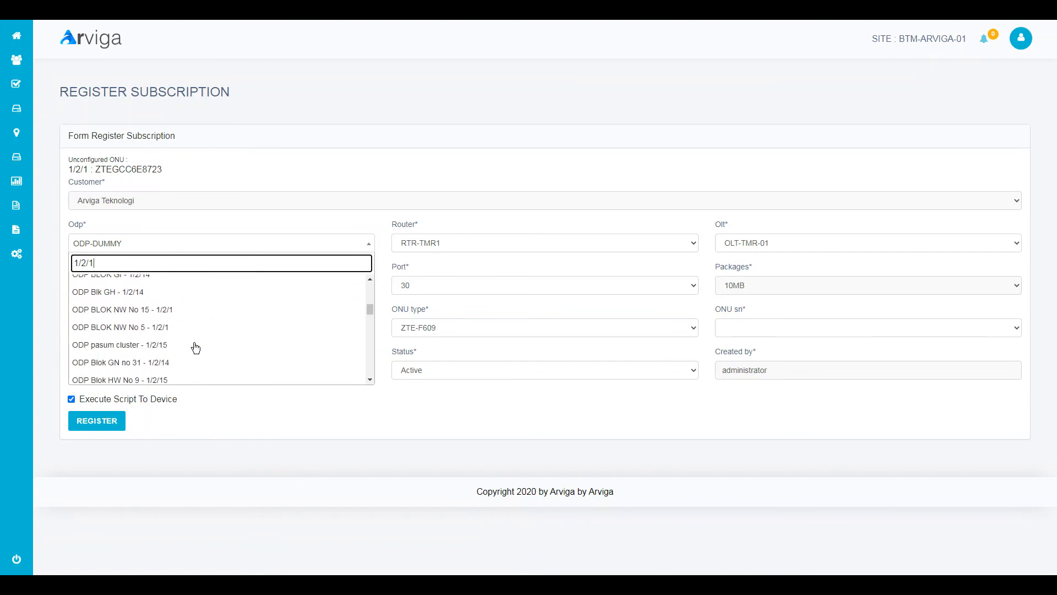
scroll(182, 344, up, 3)
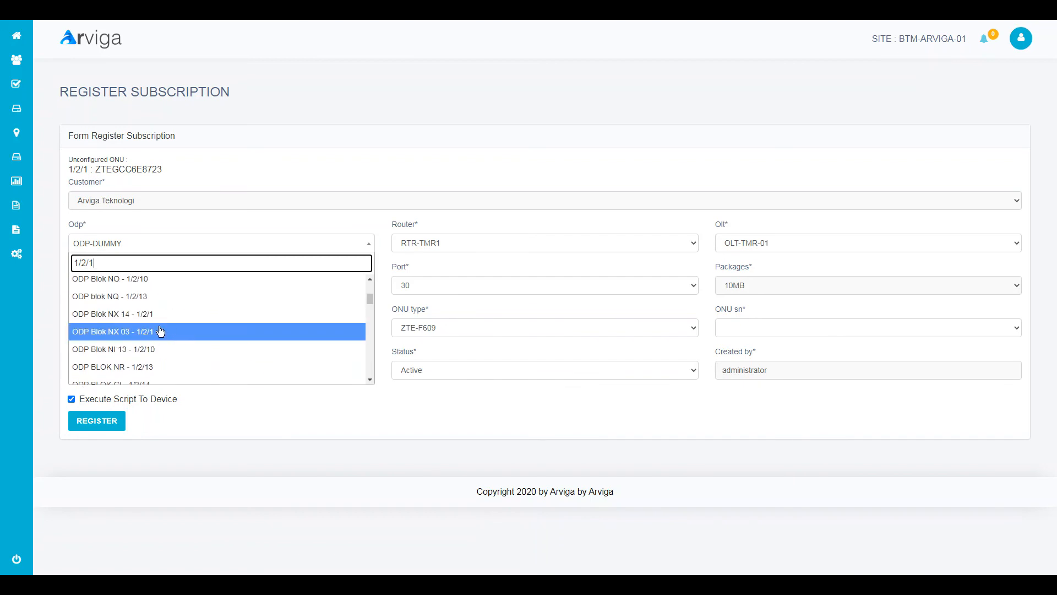
click(165, 332)
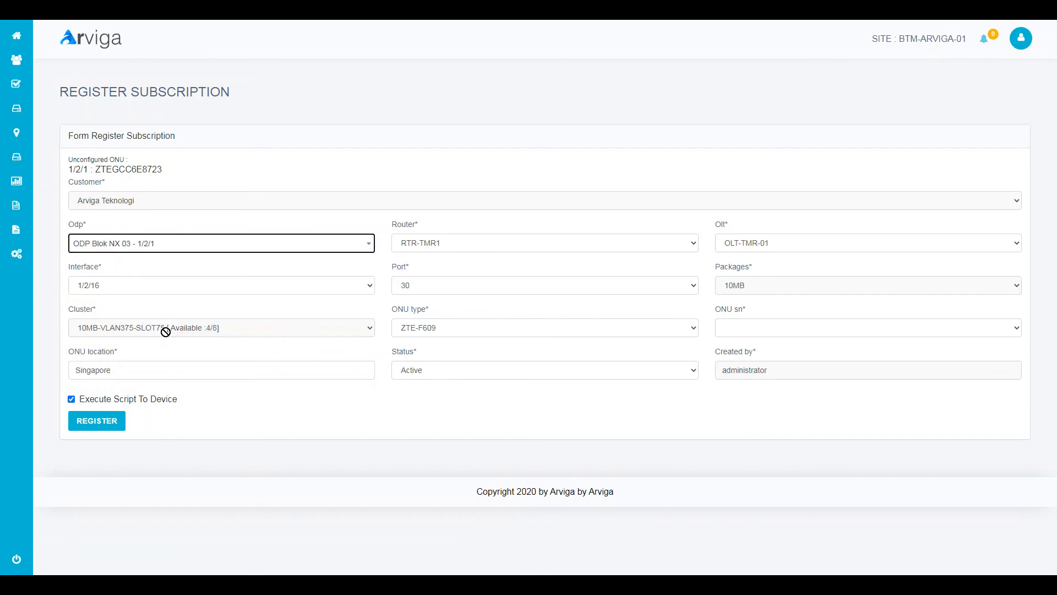
click(746, 329)
click(754, 342)
click(757, 327)
click(757, 326)
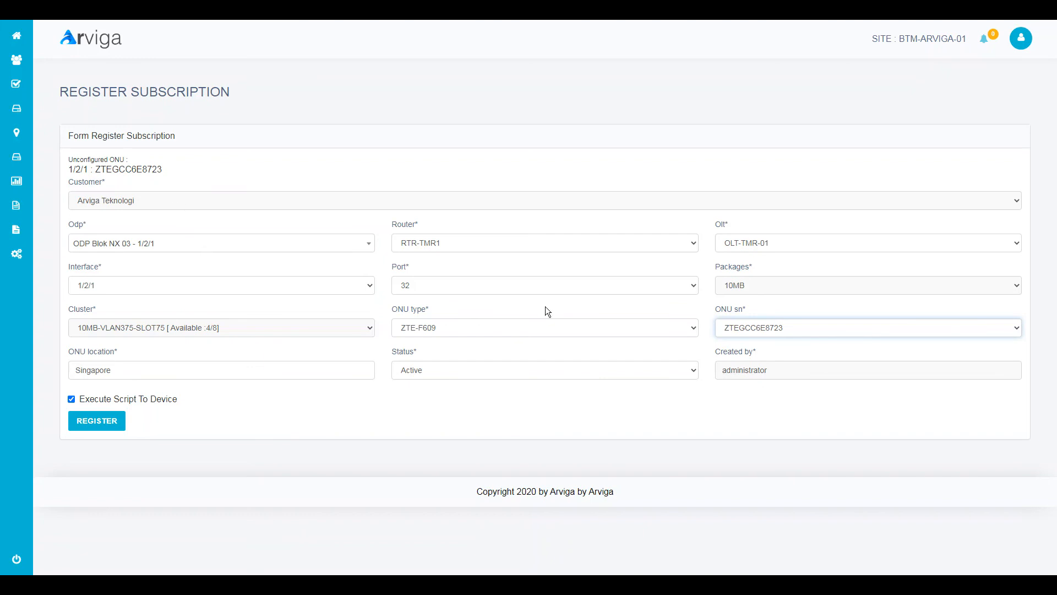
click(226, 322)
- Keep ONU type ZTE-F609, router RTR-TMR1 and OLT OLT-TMR-01
click(438, 328)
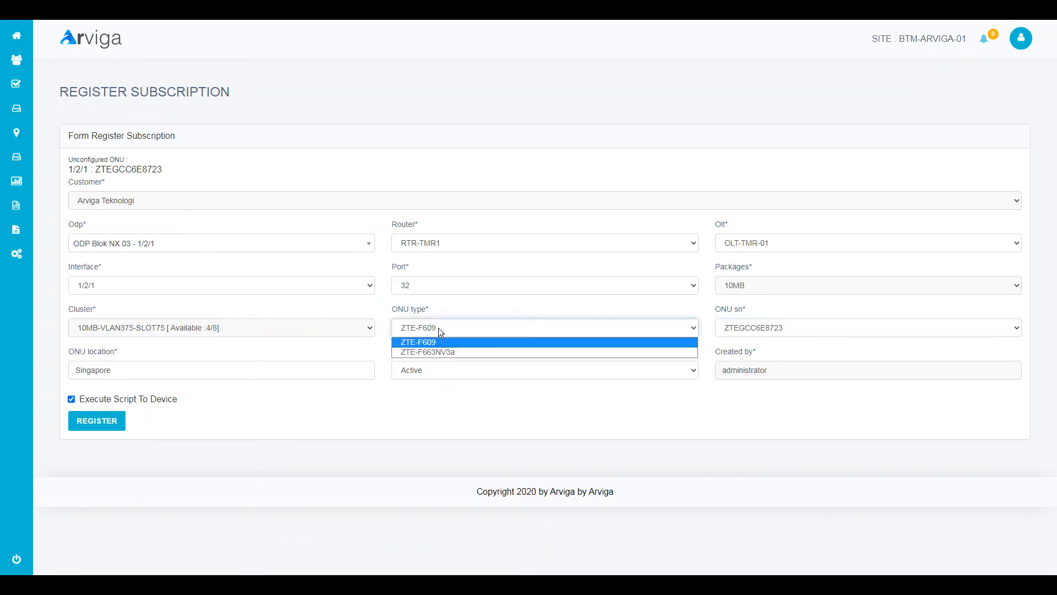
click(441, 337)
click(441, 330)
click(436, 352)
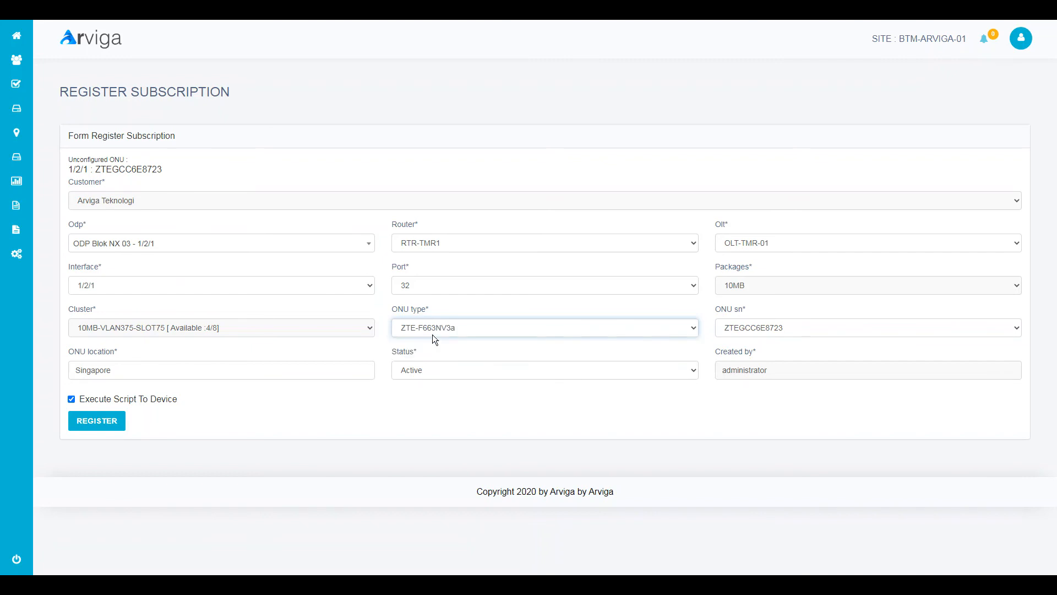
click(755, 285)
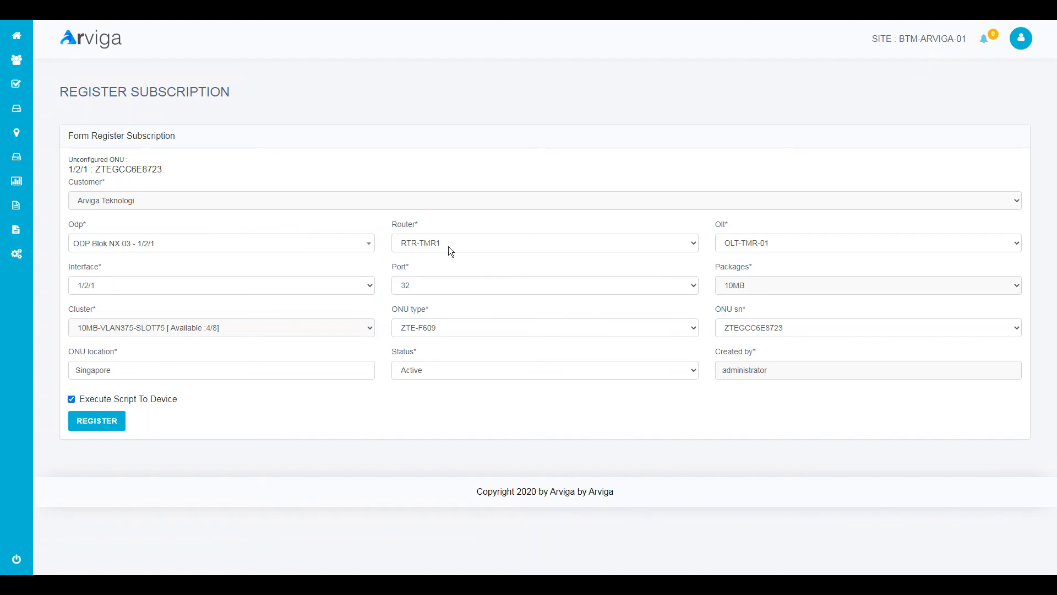
click(464, 249)
click(466, 246)
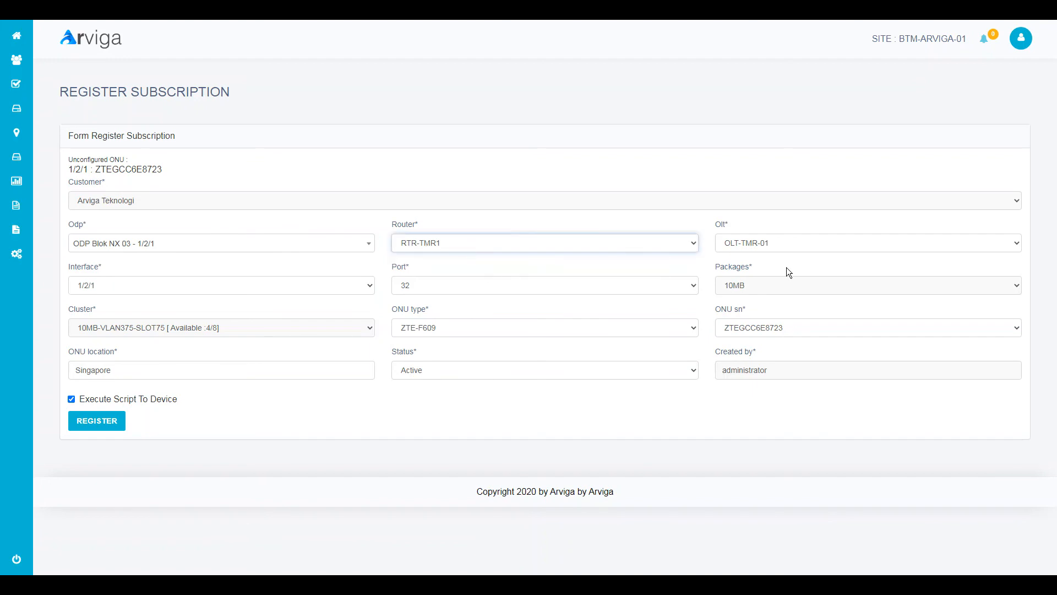
click(799, 247)
click(798, 246)
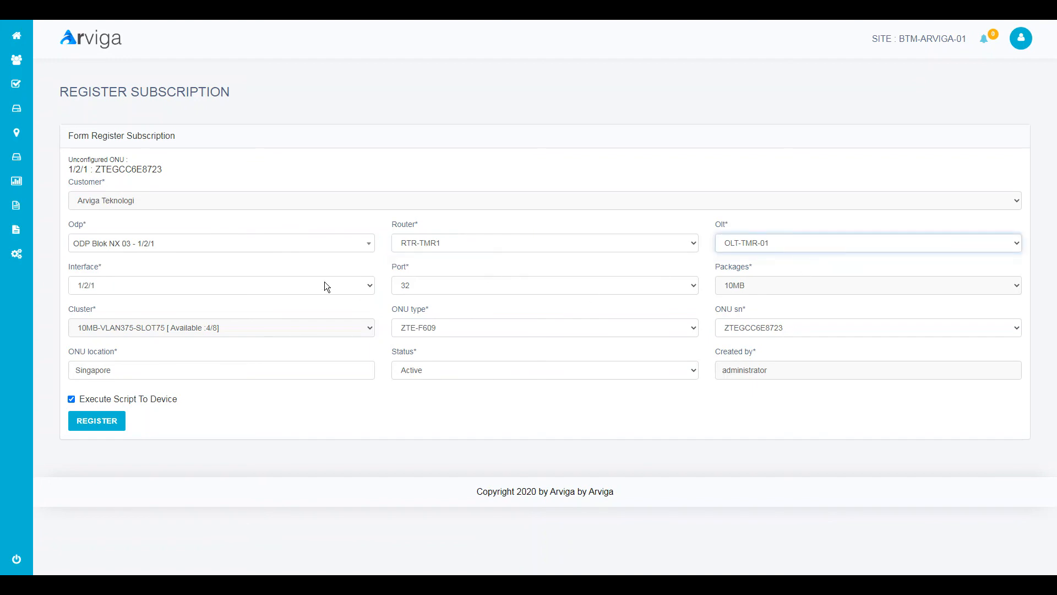
click(93, 424)
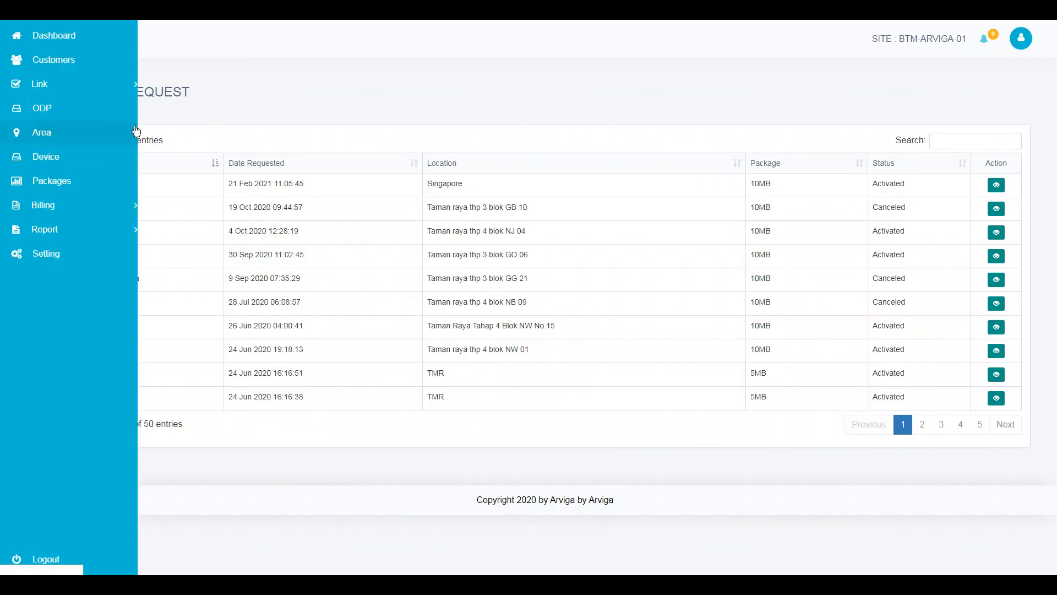
drag(900, 186, 877, 184)
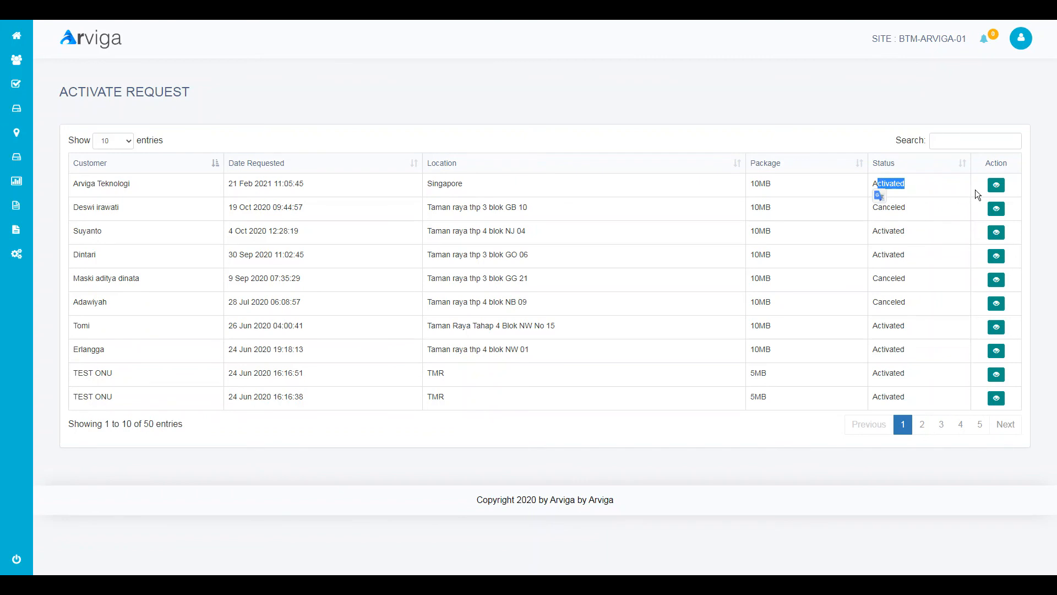
click(996, 185)
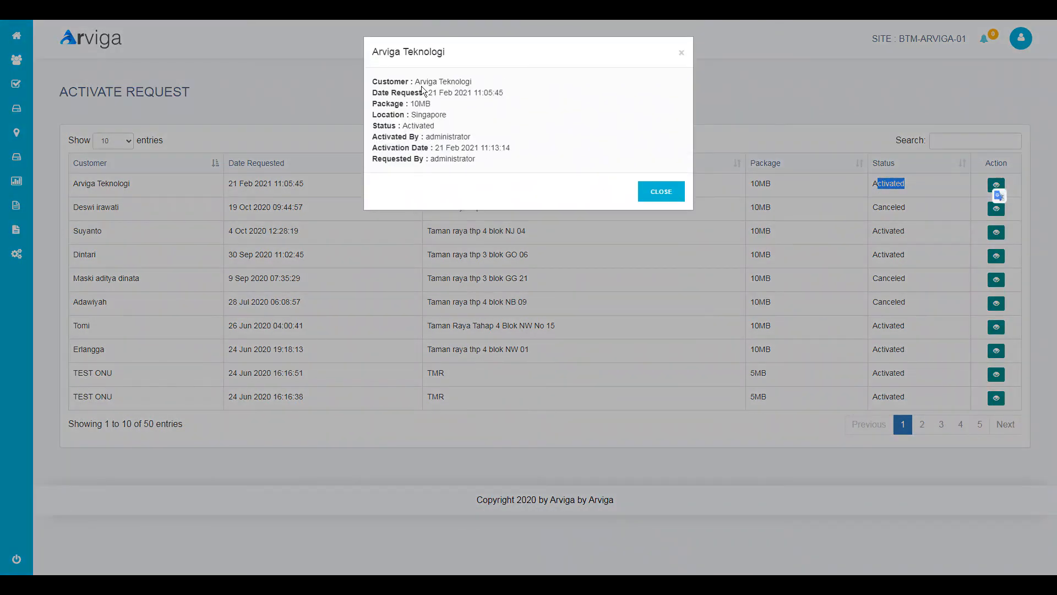
drag(401, 81, 483, 89)
drag(410, 104, 414, 126)
click(451, 135)
drag(389, 136, 465, 139)
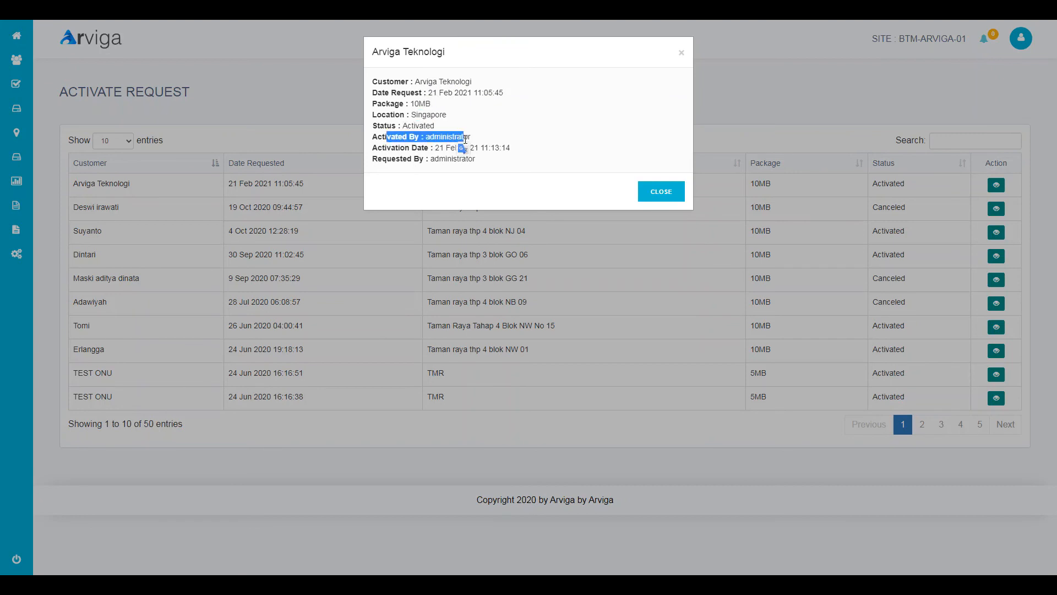
drag(383, 148, 474, 149)
click(486, 160)
click(85, 111)
mouse_move(32, 103)
mouse_move(50, 85)
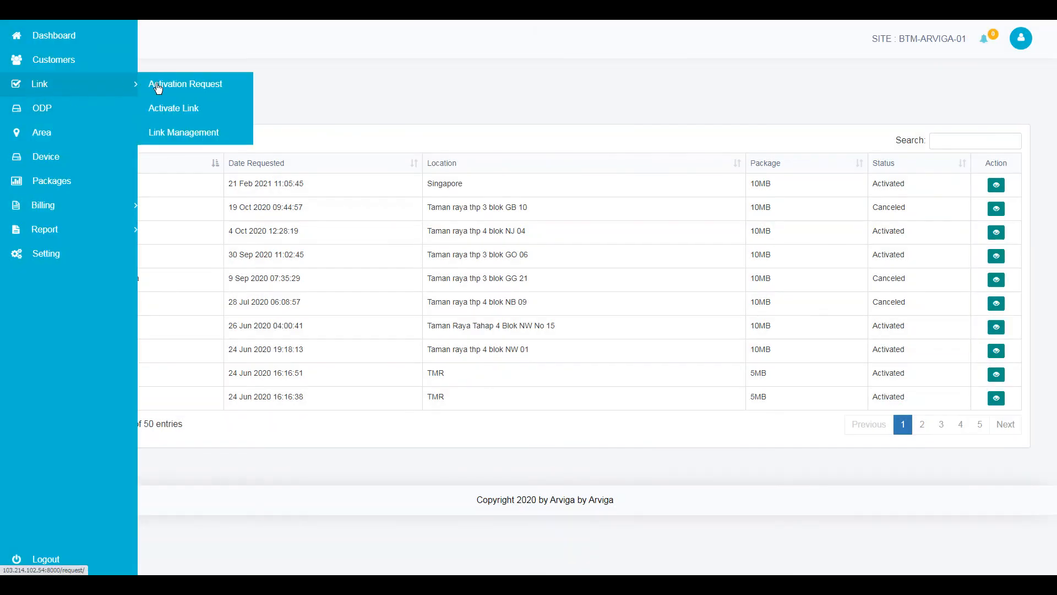
- Open the Arviga Teknologi link details from Link Management
click(197, 133)
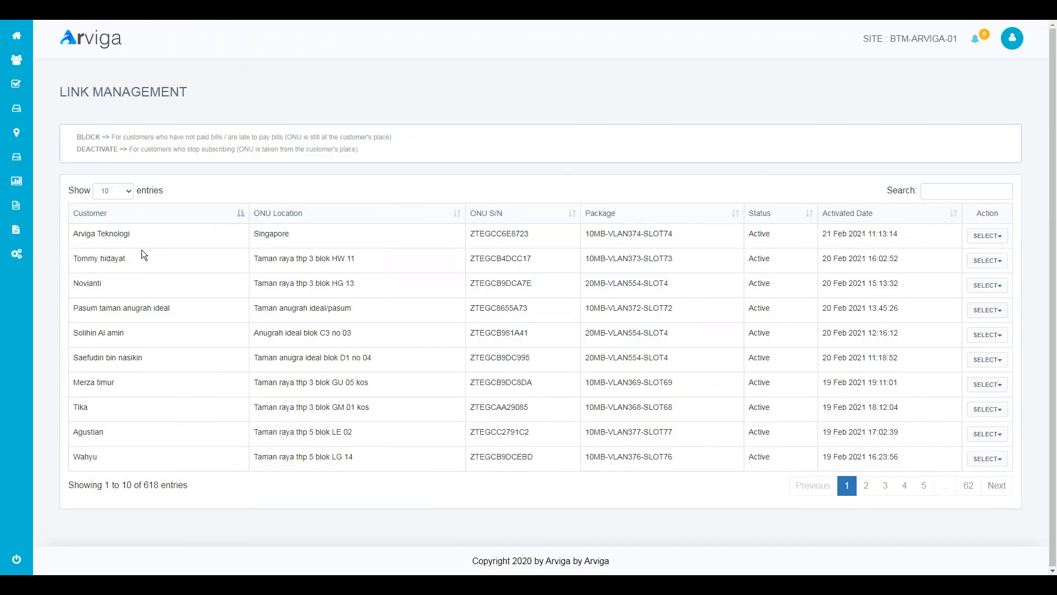
click(985, 236)
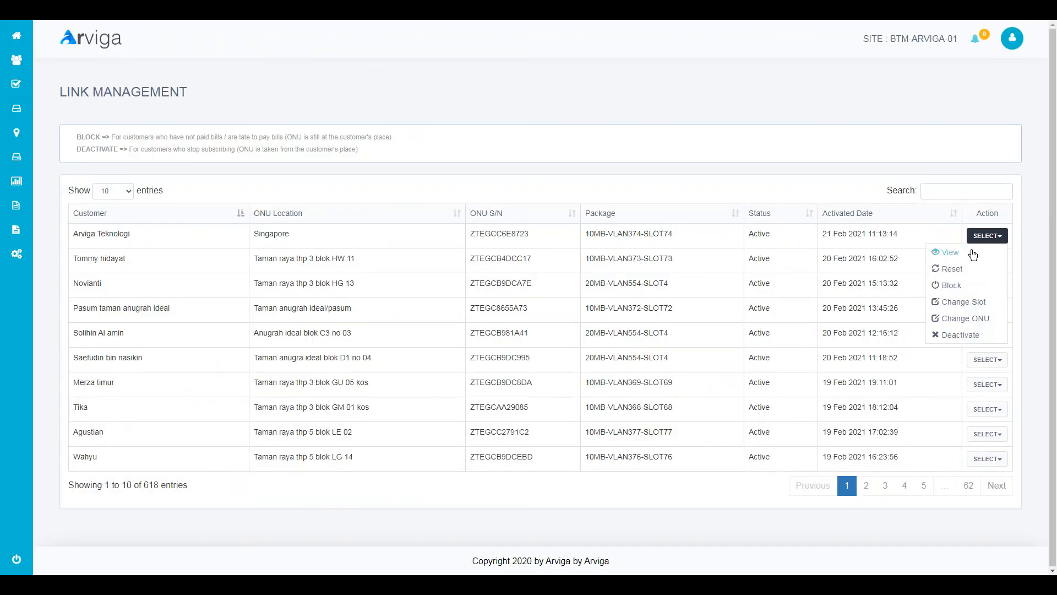
click(972, 249)
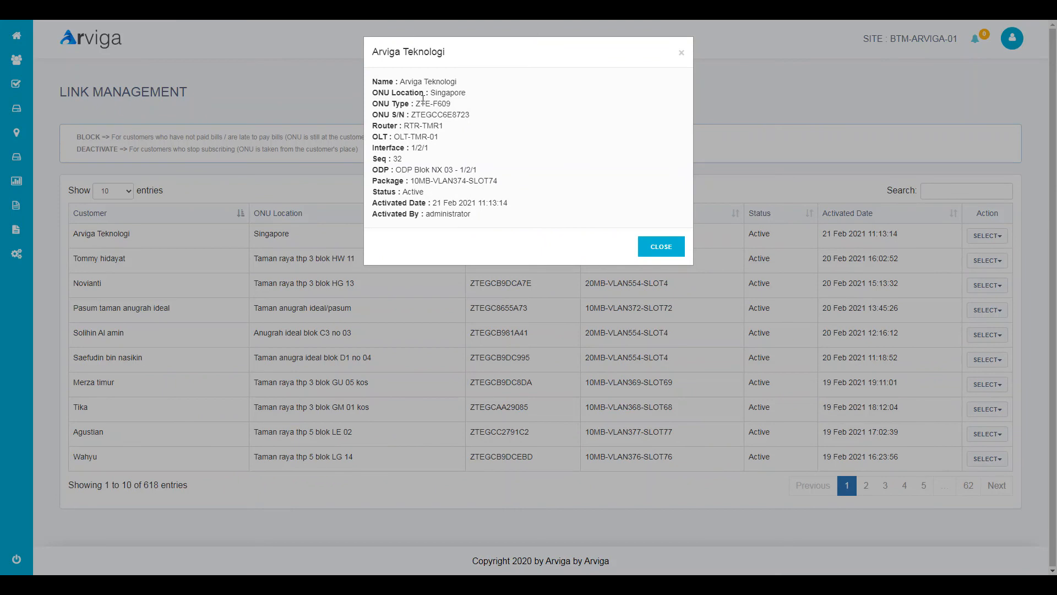
- Review the link's router, OLT, interface 1/2/1, Seq 32, ODP and package details
drag(401, 82, 452, 82)
click(459, 92)
drag(445, 140, 355, 128)
drag(424, 159, 373, 148)
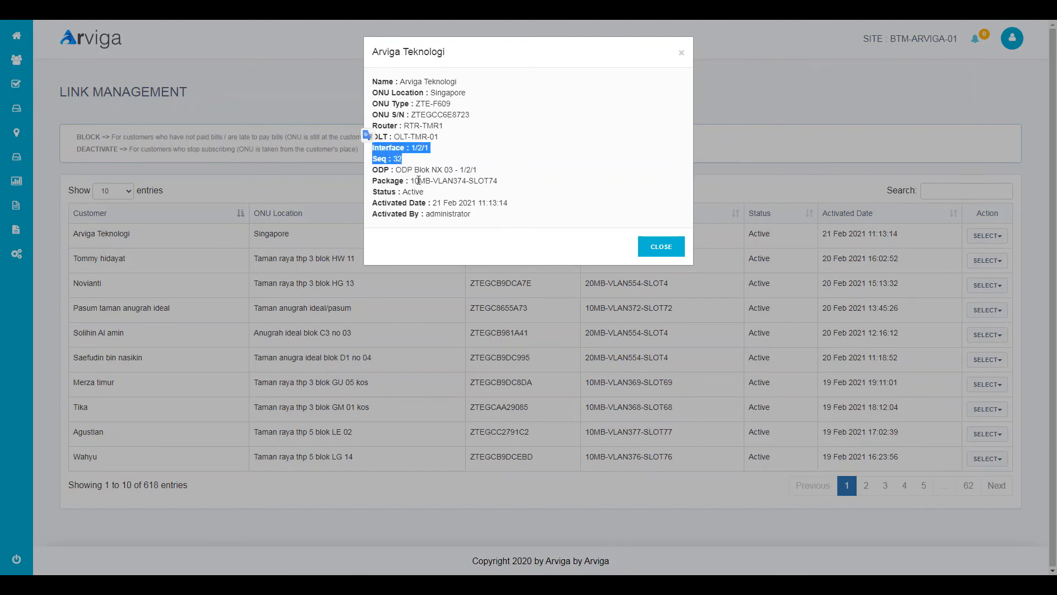
drag(373, 170, 505, 180)
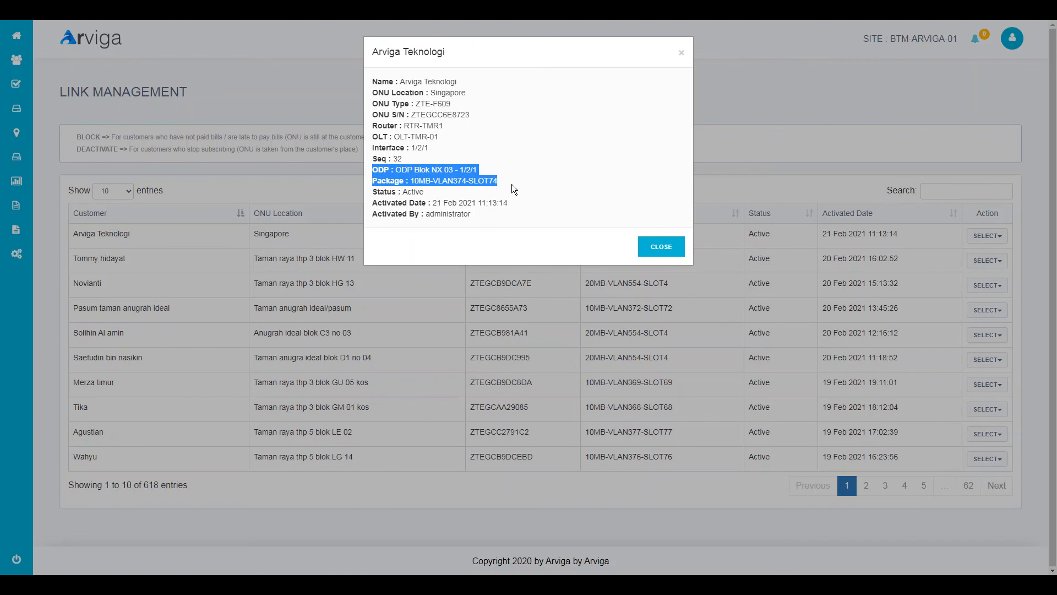
drag(513, 185, 514, 205)
click(512, 221)
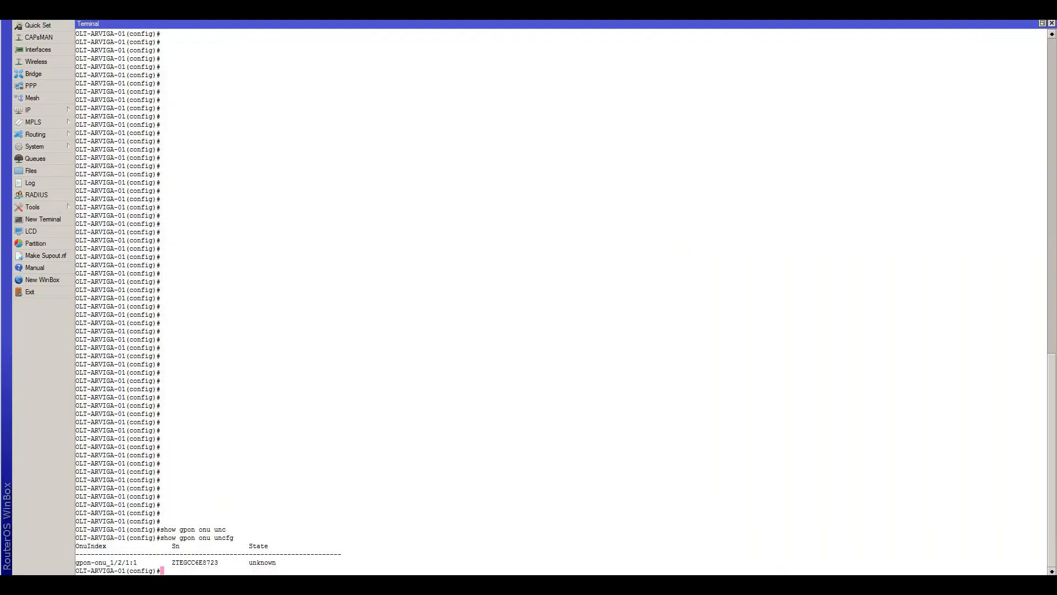
- Rerun show gpon onu uncfg on the OLT terminal and inspect the output
key(Return)
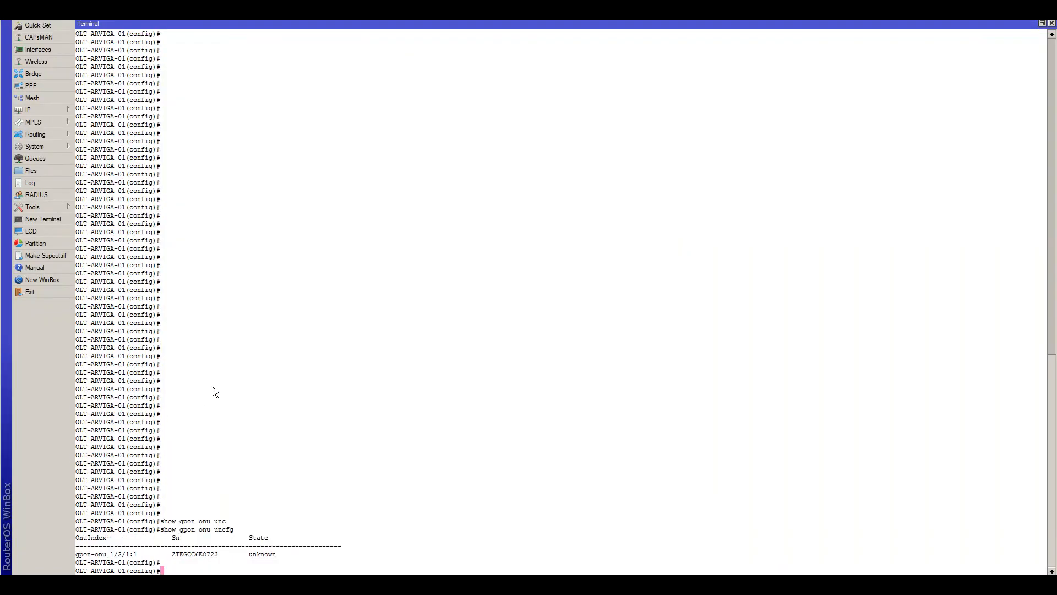
key(Return)
key(Up)
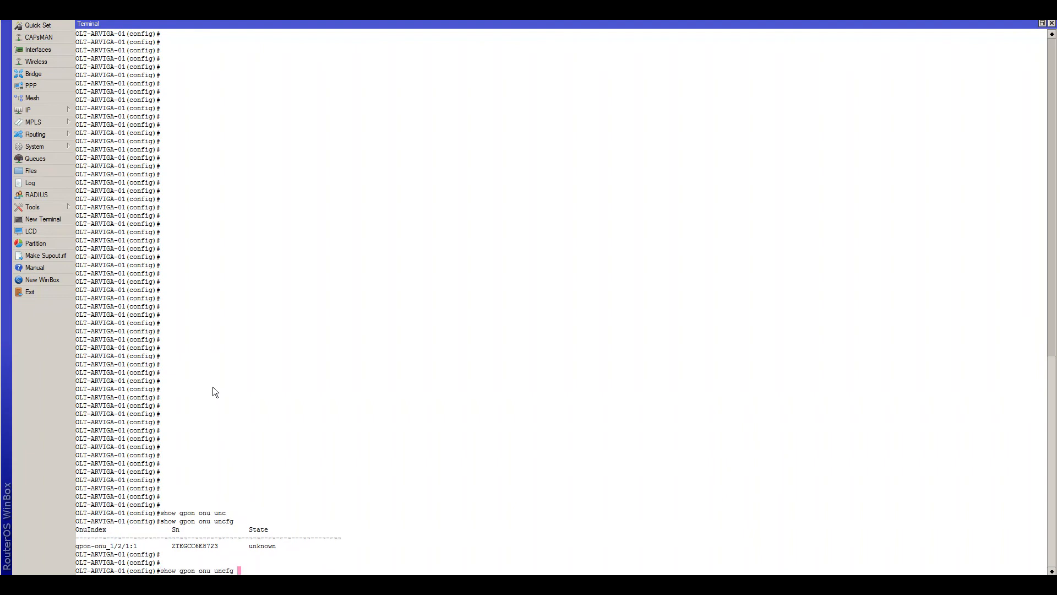
key(Return)
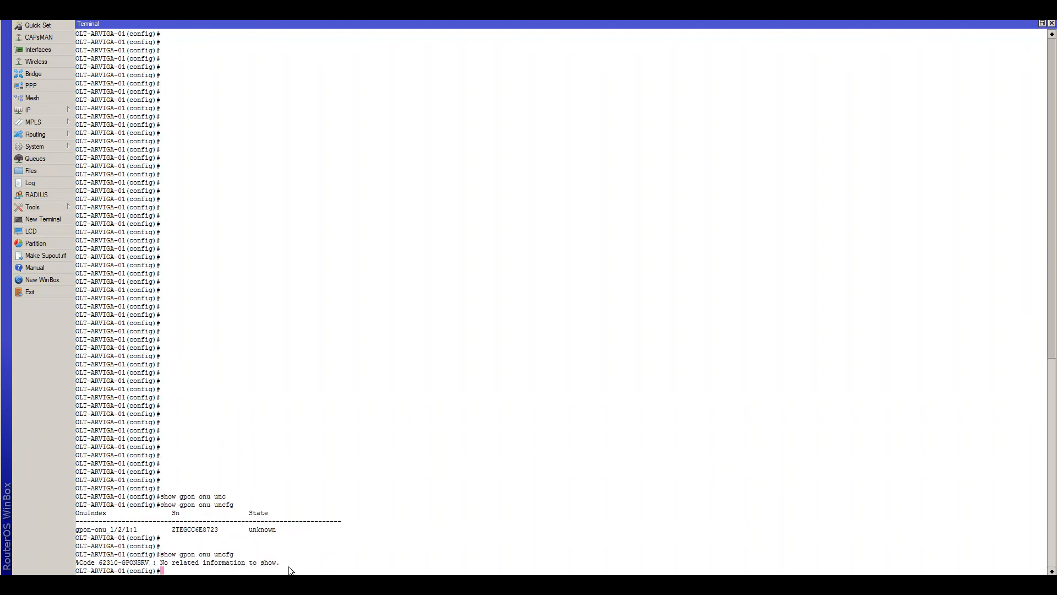
mouse_move(285, 568)
mouse_down()
mouse_move(77, 555)
mouse_move(223, 567)
mouse_move(289, 559)
mouse_up()
click(78, 555)
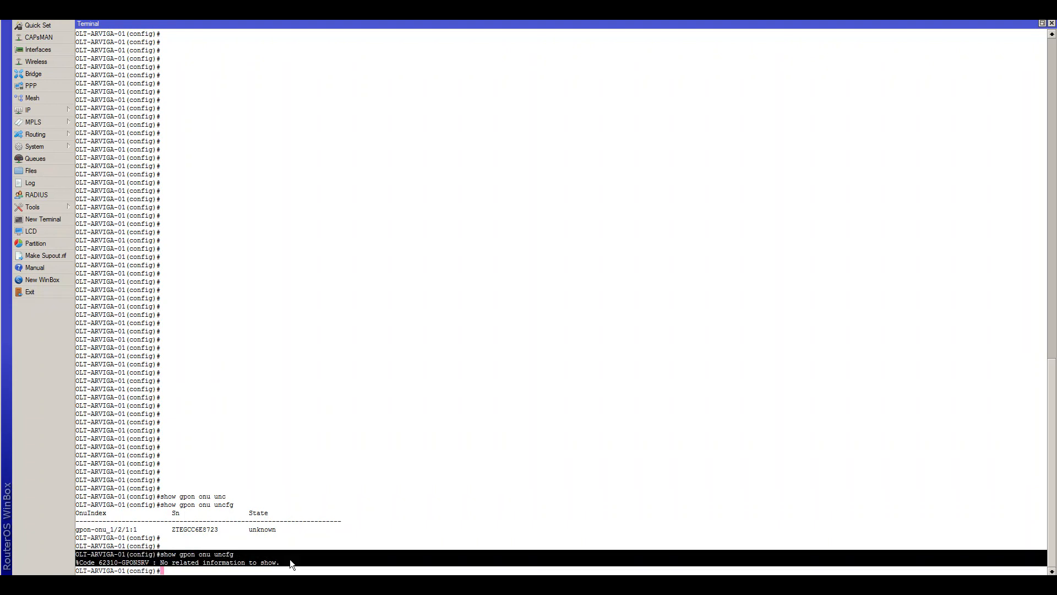
click(290, 569)
key(Return)
key(Return)
key(Return)
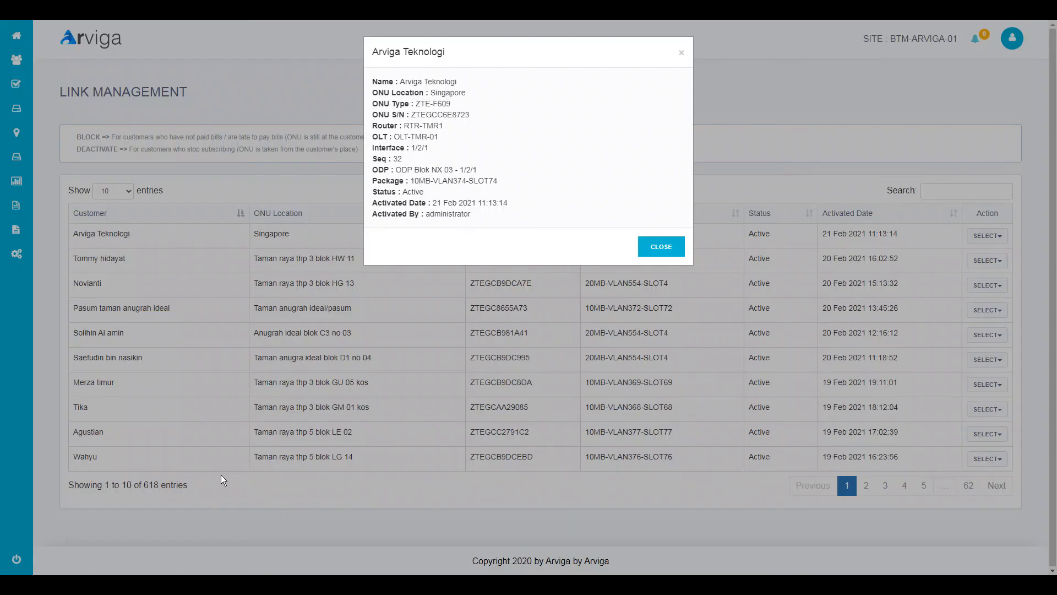
- Check the interface 1/2/1 value in Arviga's link details
right_click(406, 189)
click(431, 155)
mouse_move(429, 147)
mouse_down()
mouse_move(408, 148)
mouse_move(435, 152)
mouse_up()
click(418, 152)
- Run show run interface gpon-onu_1/2/1:32 and review the ONU's configuration block
key(alt+Tab)
text(show run inter)
key(Tab)
text(ggpo)
key(Return)
key(Up)
key(BackSpace)
key(BackSpace)
key(BackSpace)
text(p)
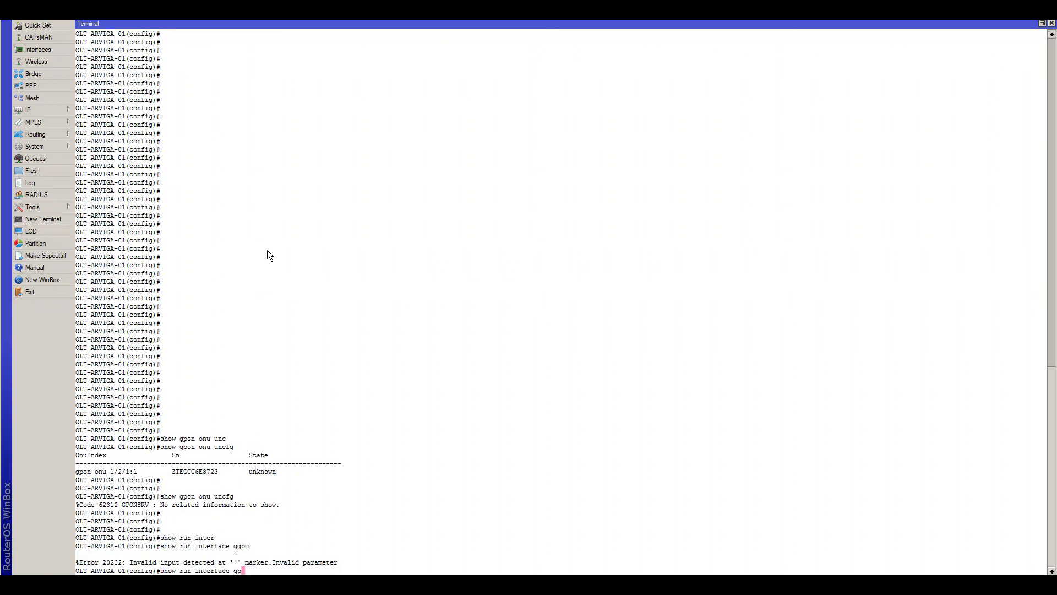
text(o)
key(Tab)
text(n)
key(Tab)
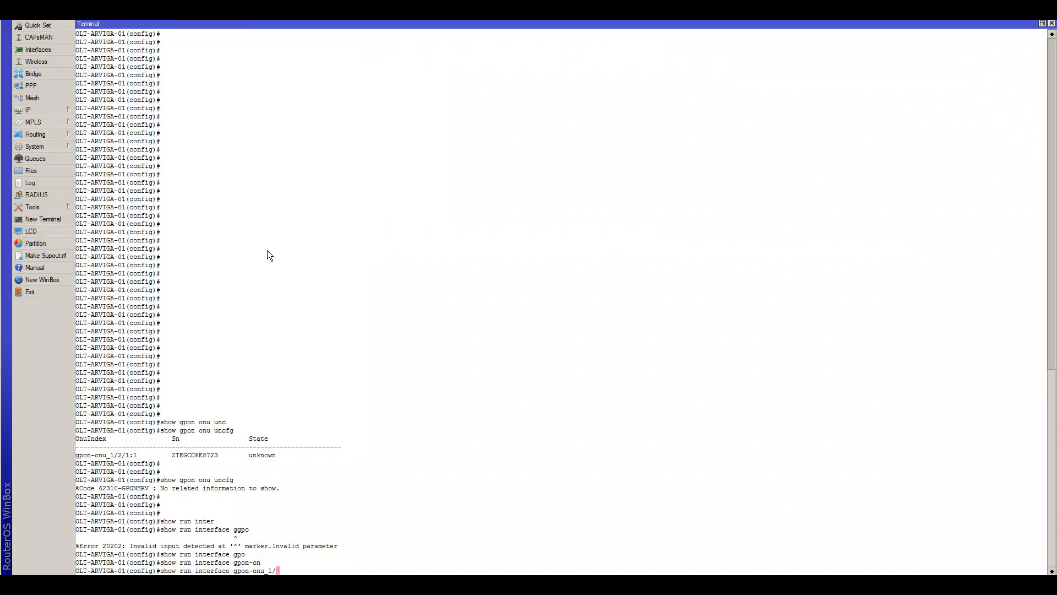
text(2/1:)
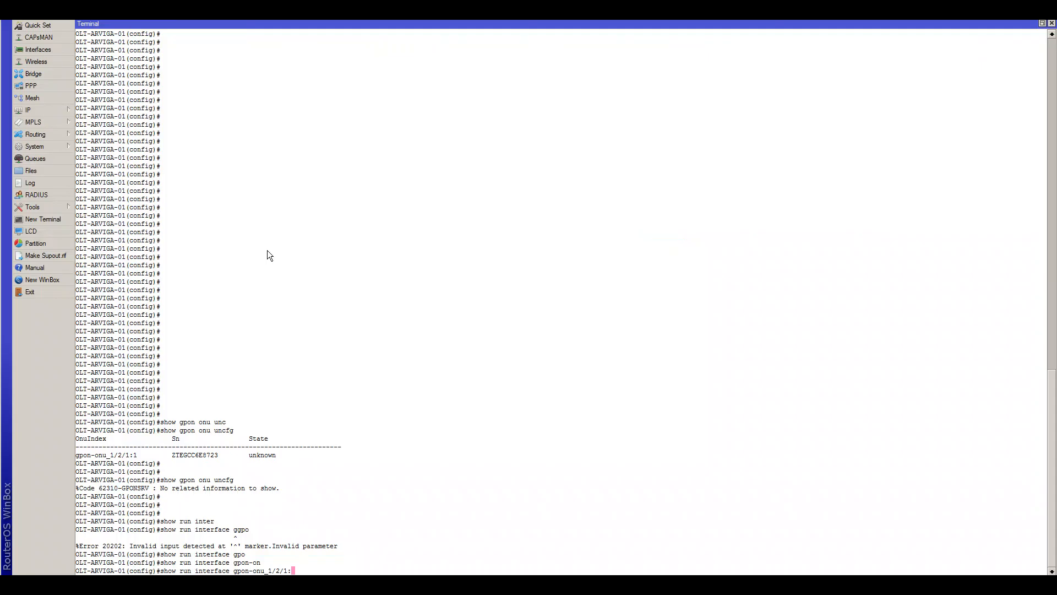
text(3)
text(2)
key(Return)
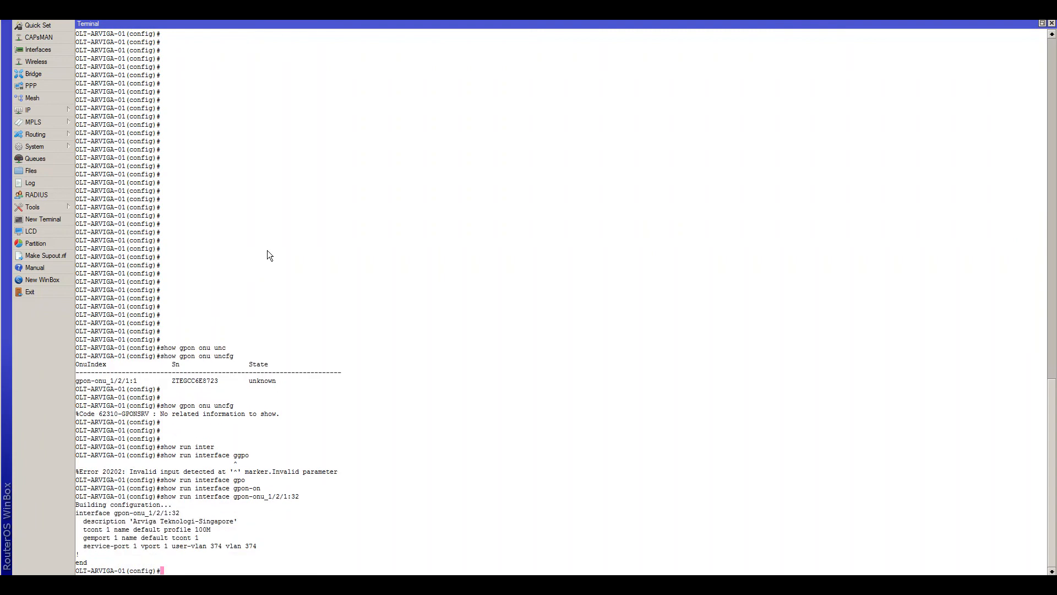
drag(77, 559, 253, 523)
click(212, 518)
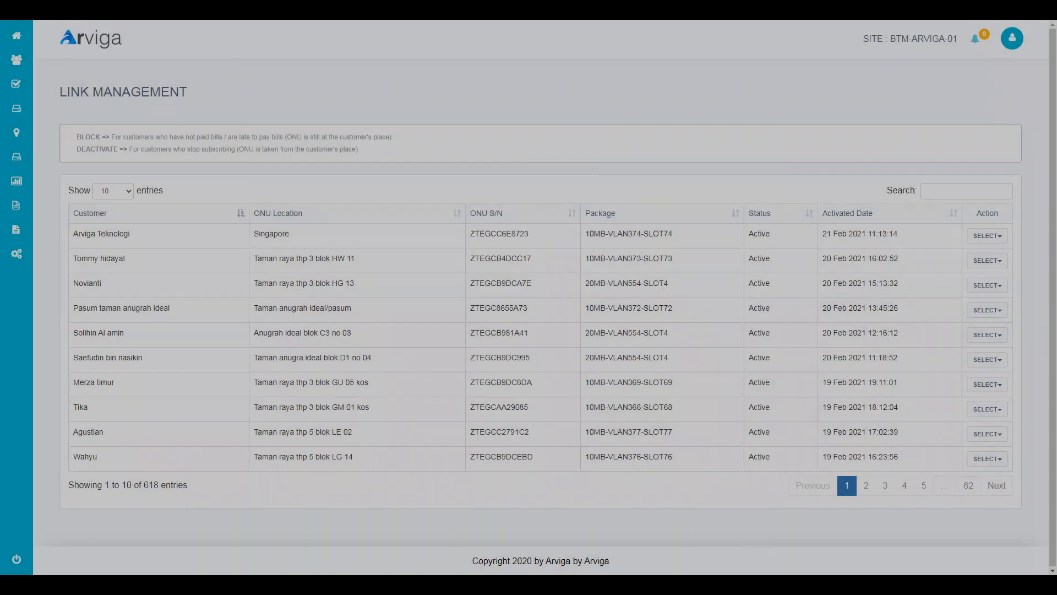
- Open the dashboard's Activated Today list showing Arviga Teknologi active on 10MB-VLAN374-SLOT74
click(18, 35)
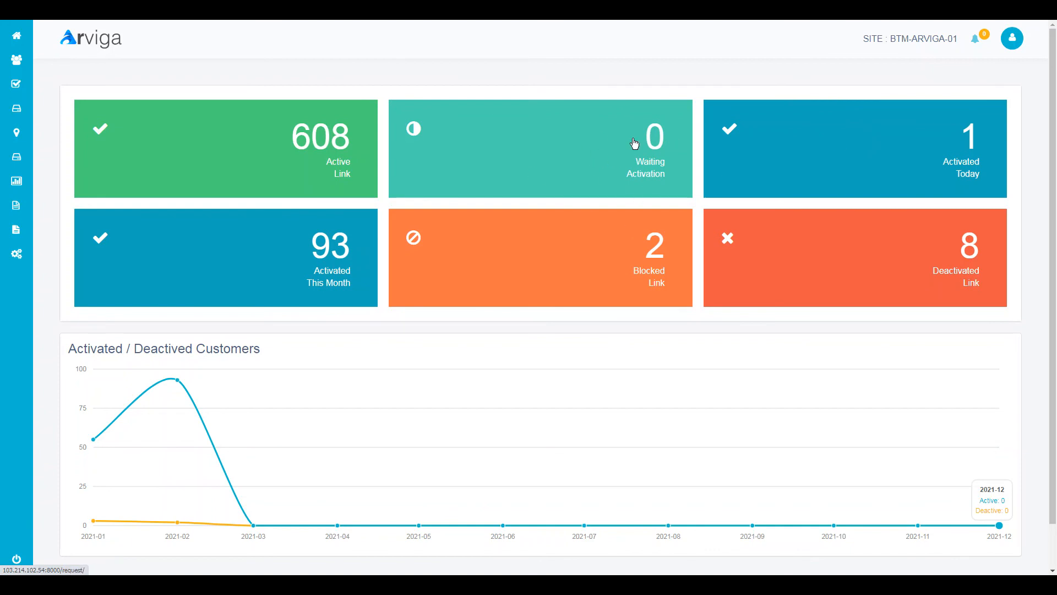
click(861, 157)
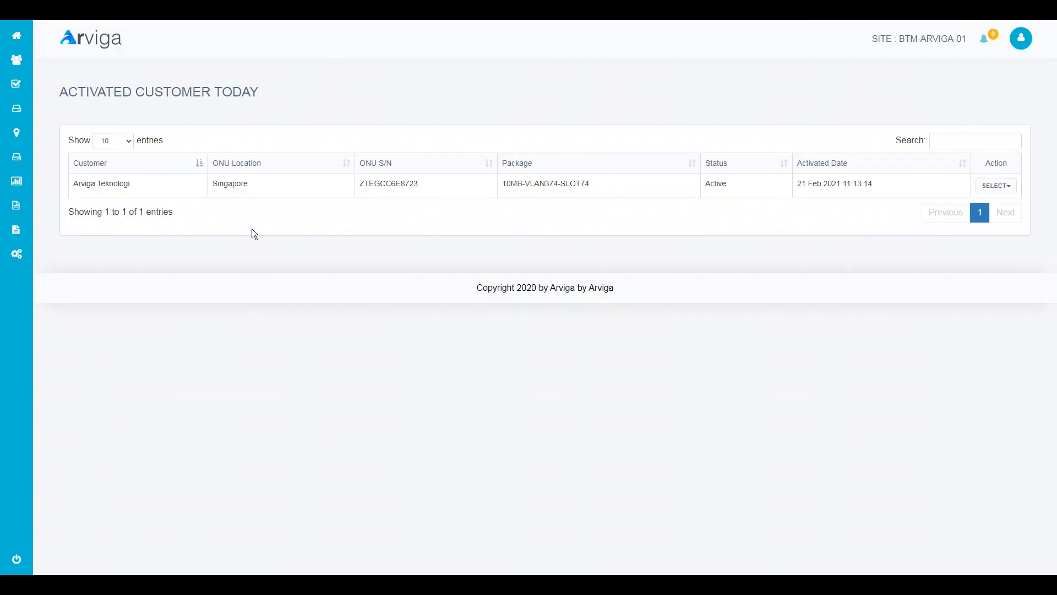
click(1006, 187)
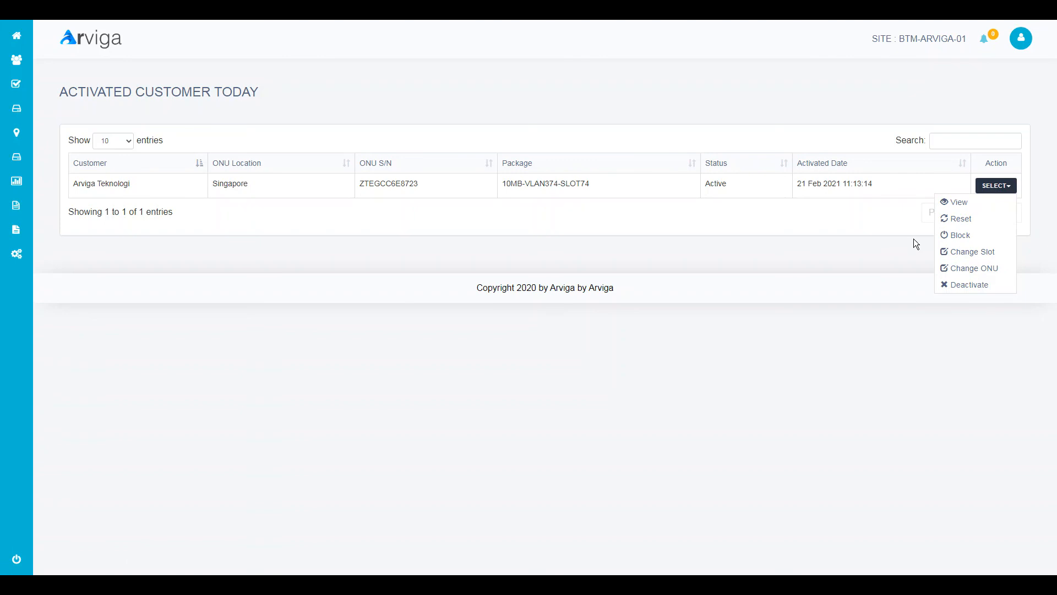
click(889, 248)
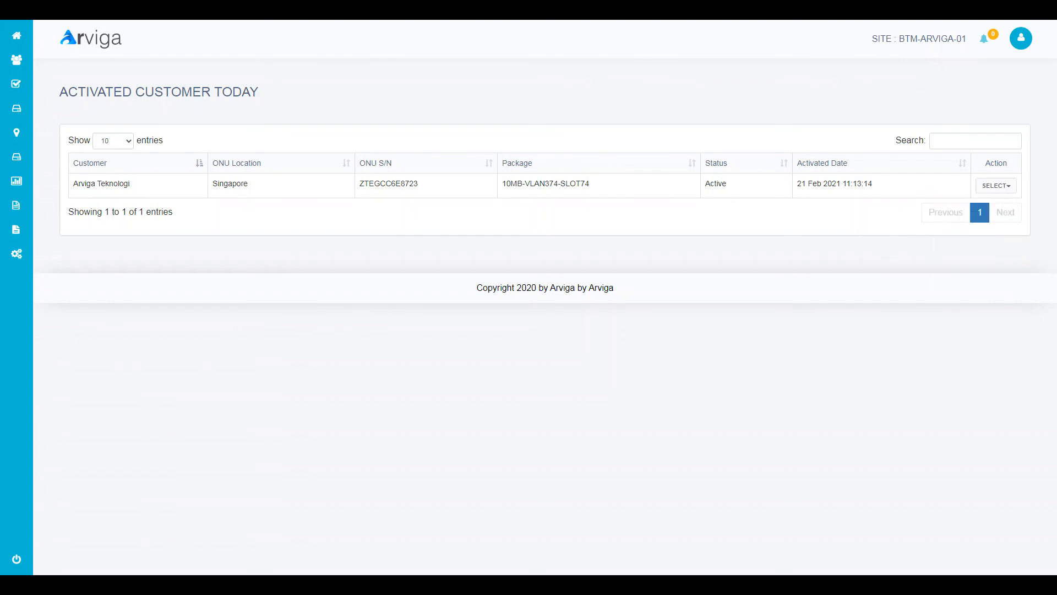
- Go back to the dashboard showing 608 active links and 1 activated today
key(alt+Left)
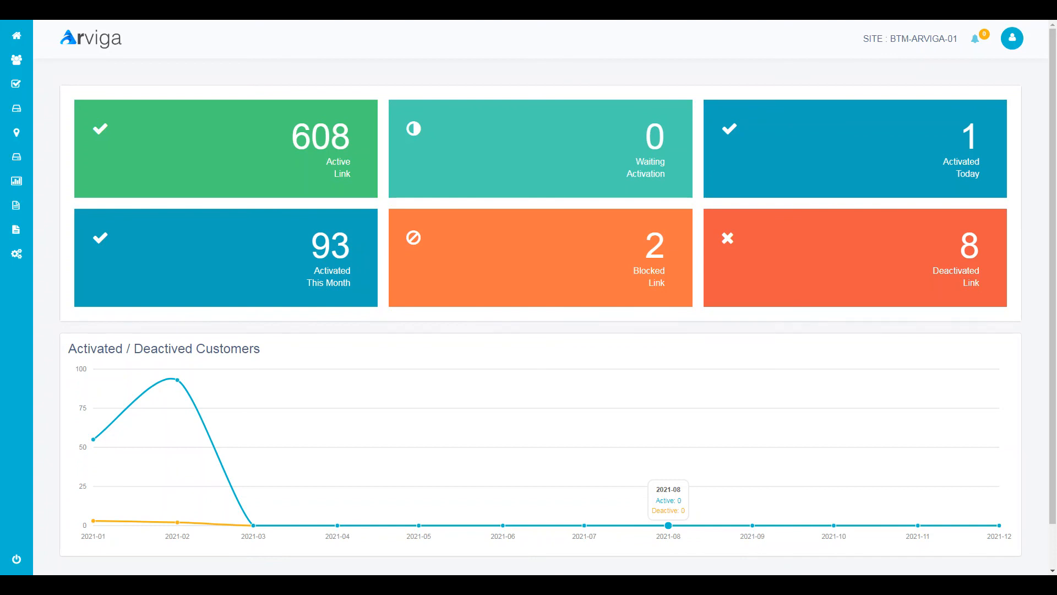
mouse_move(48, 180)
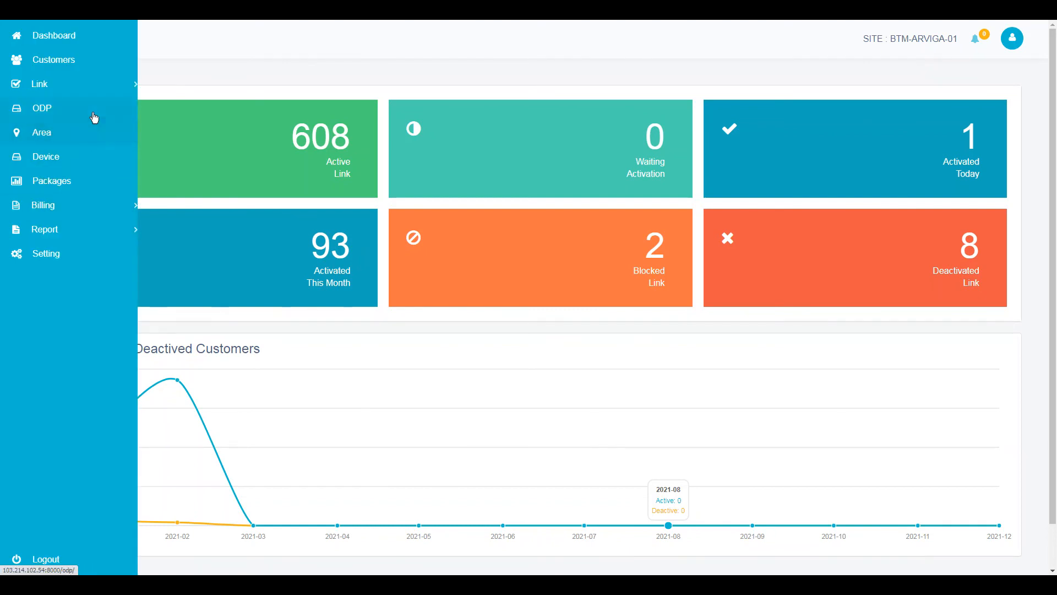
mouse_move(87, 84)
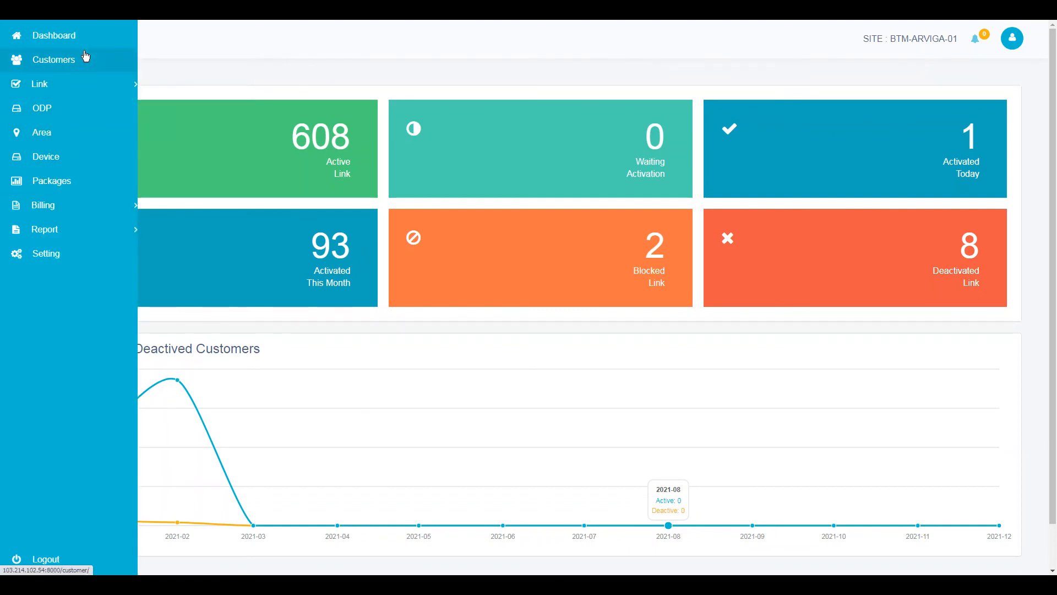